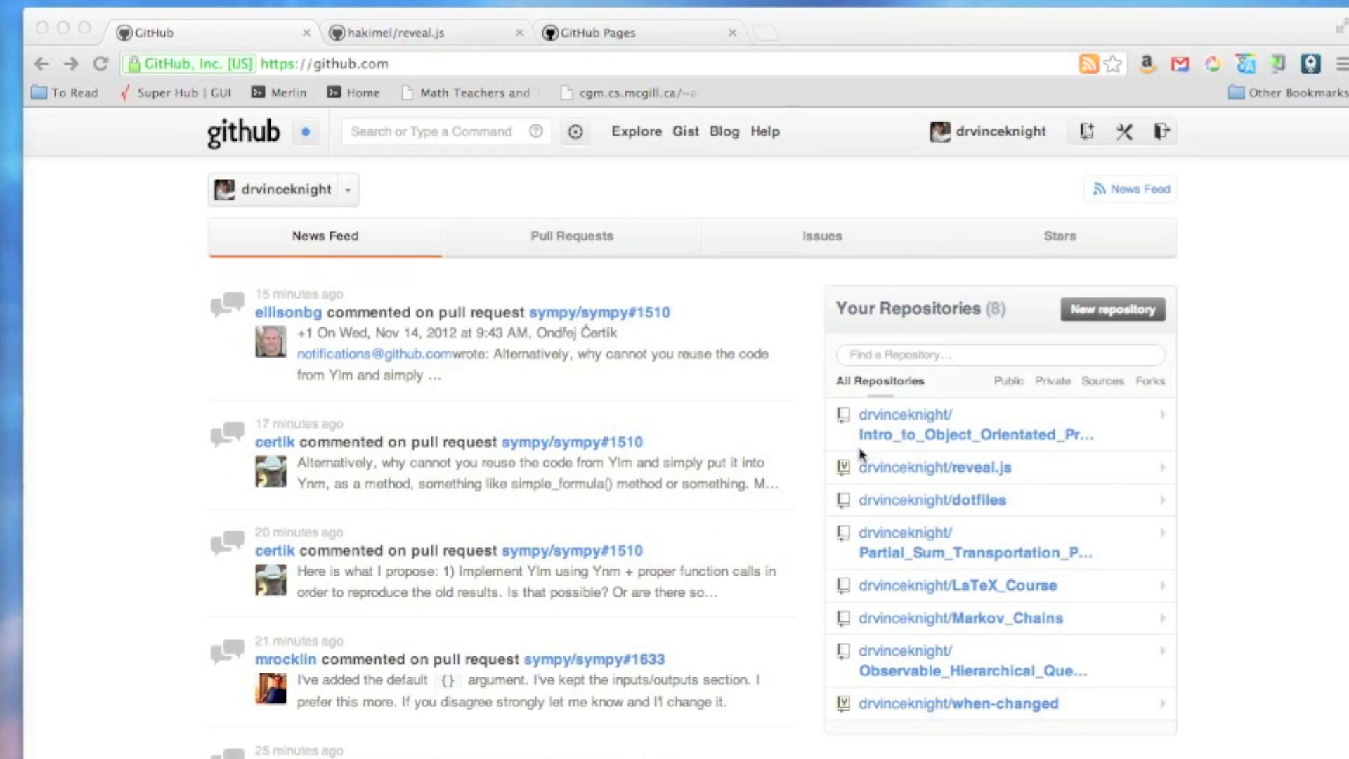
- Switch to the hakimel/reveal.js repository page on GitHub
{"action": "left_click", "coordinate": [443, 38]}
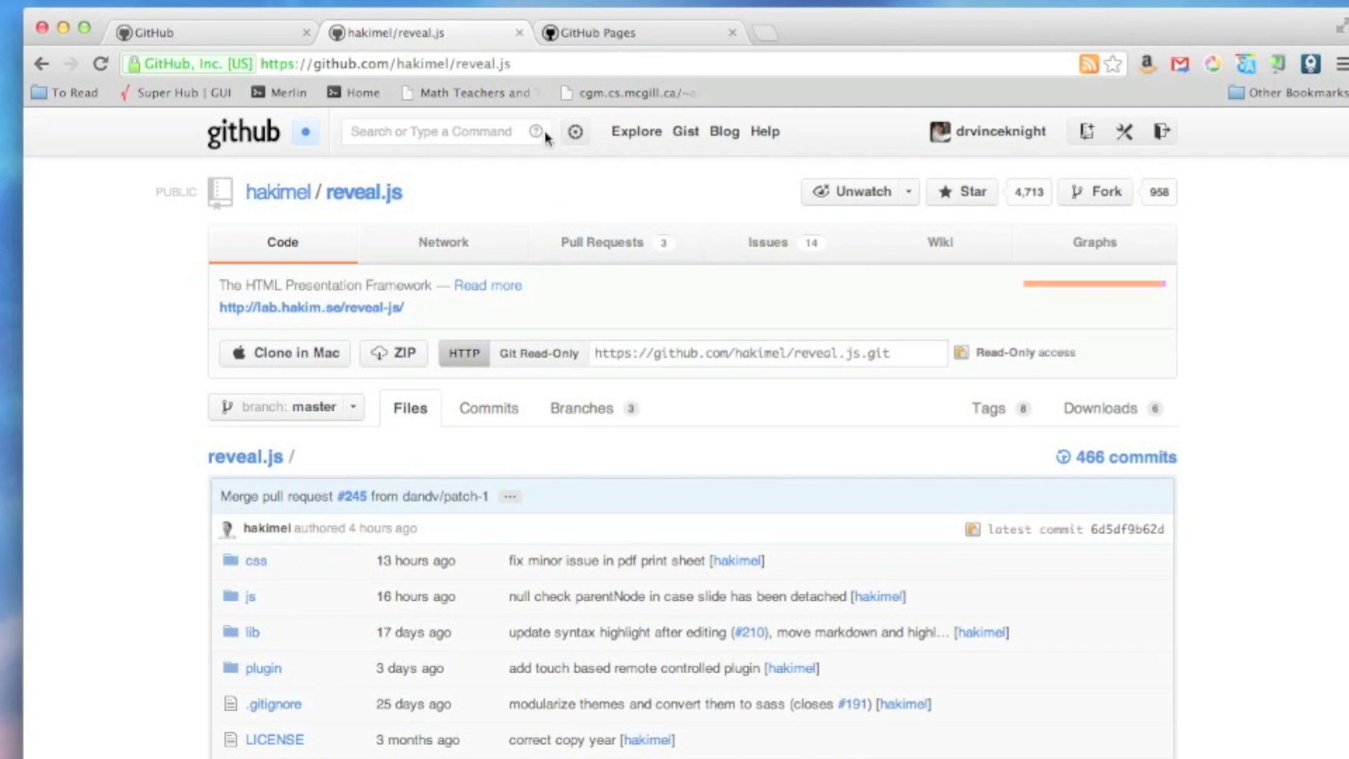
- Switch to the GitHub Pages site and reload it
{"action": "left_click", "coordinate": [612, 32]}
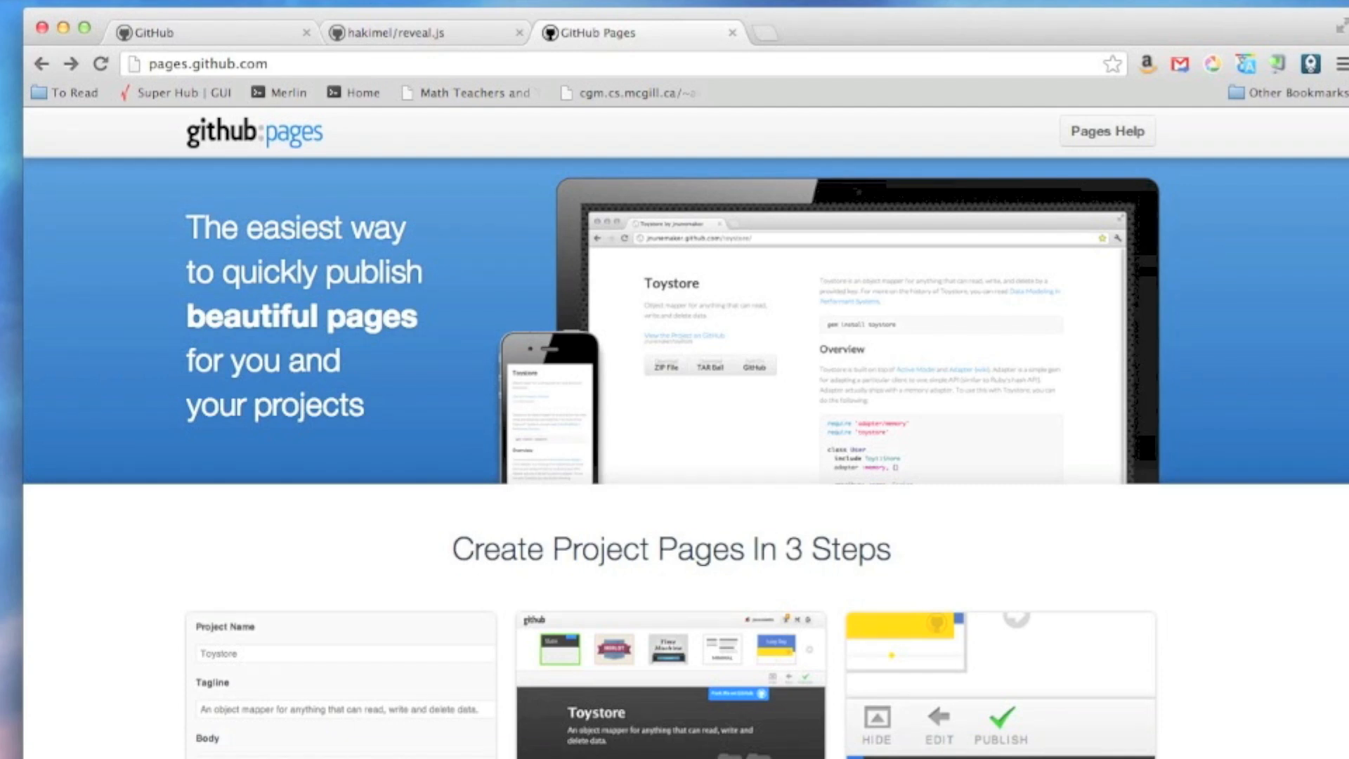
{"action": "key", "text": "F5"}
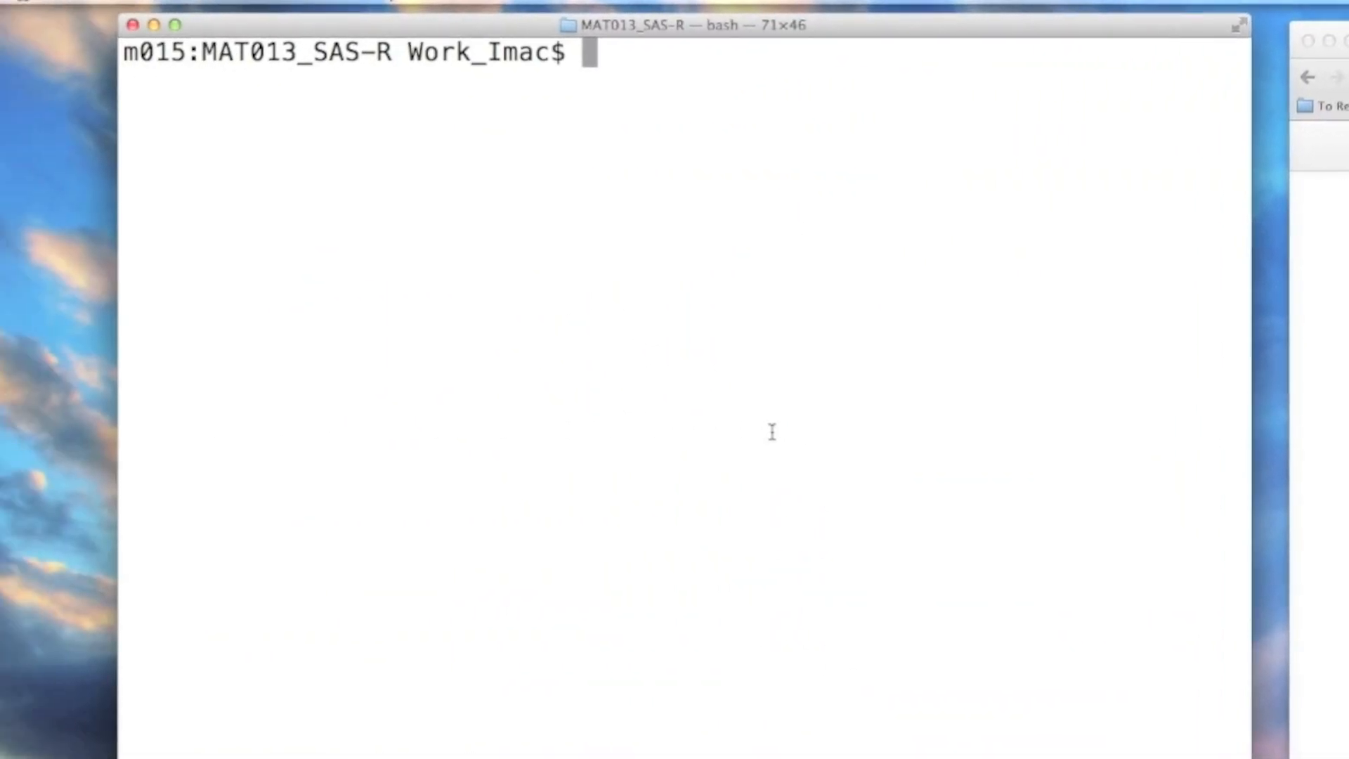
{"action": "type", "text": "ls"}
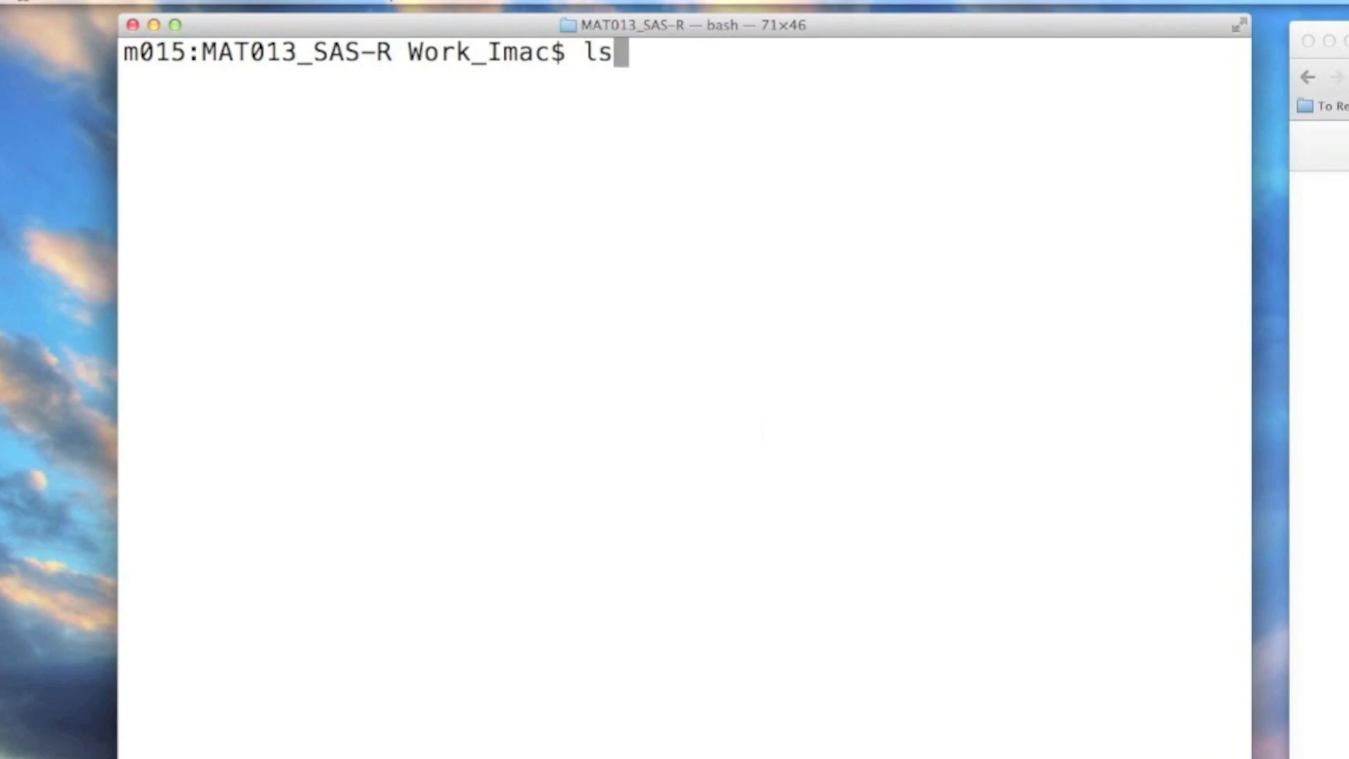
- List the reveal.js project files and open index.html to show the MAT013 - SAS/R title slide
{"action": "key", "text": "Return"}
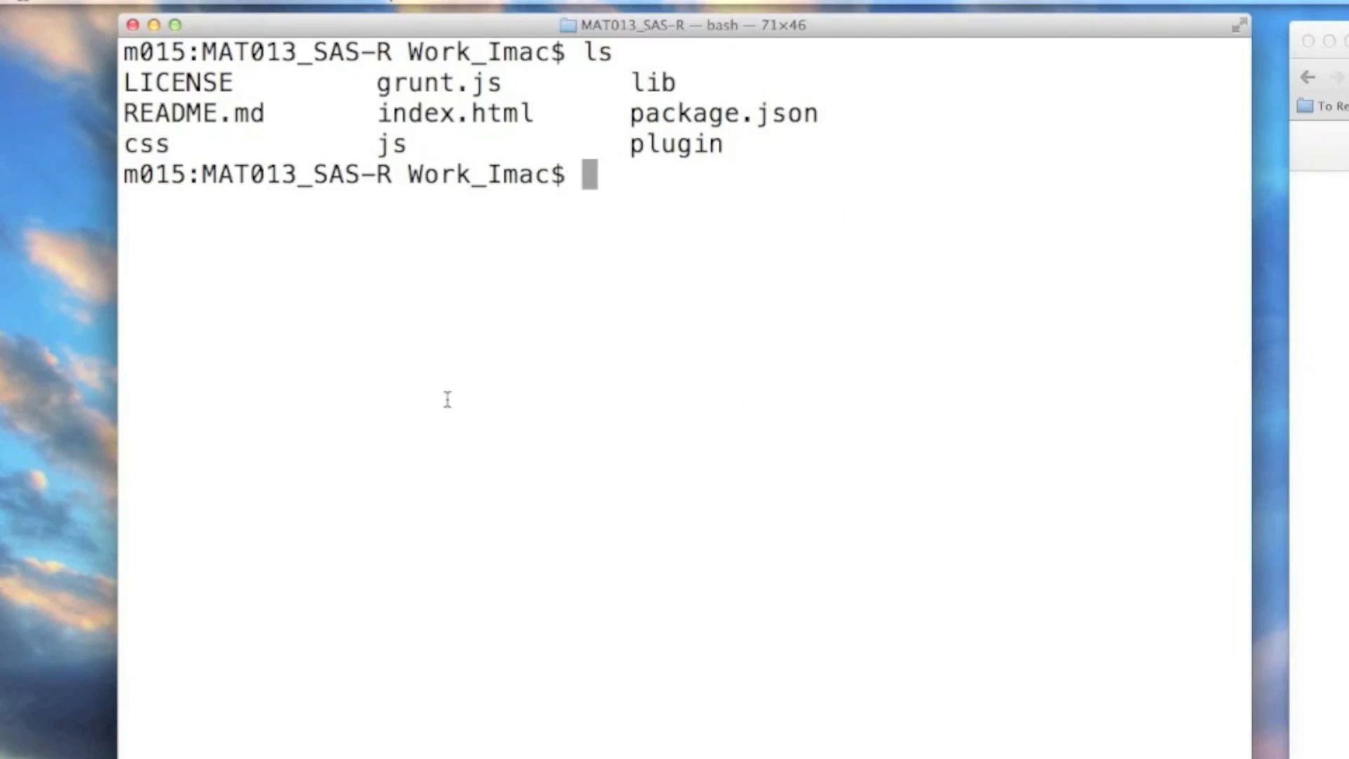
{"action": "type", "text": "open in"}
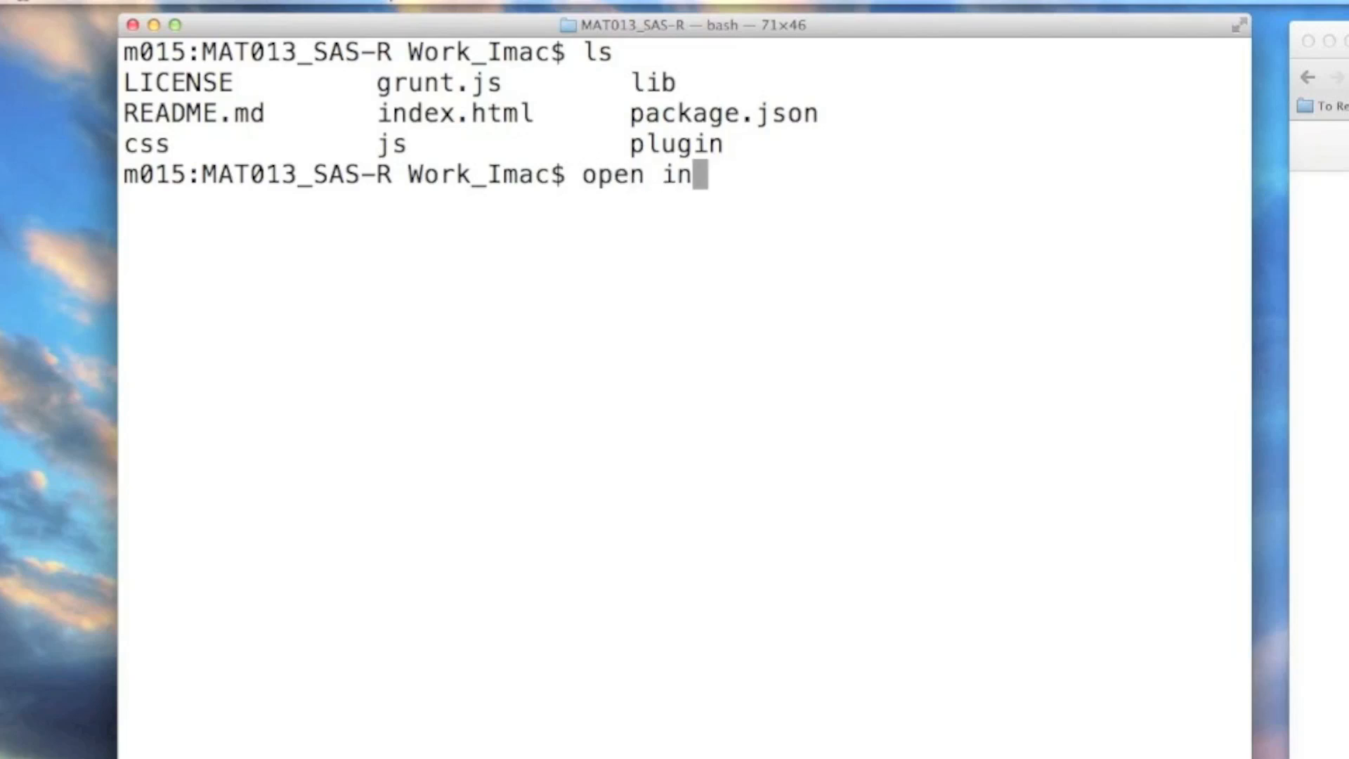
{"action": "type", "text": "dex.html"}
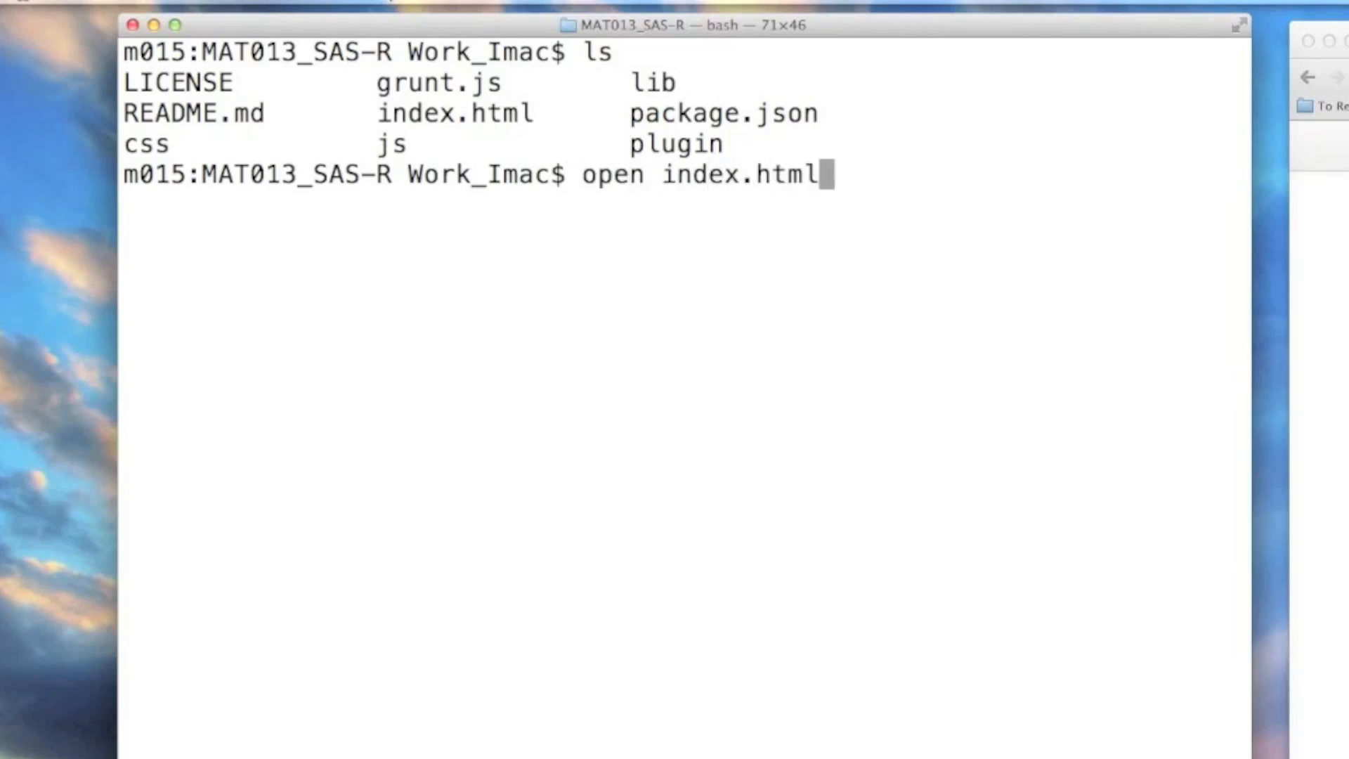
{"action": "key", "text": "Return"}
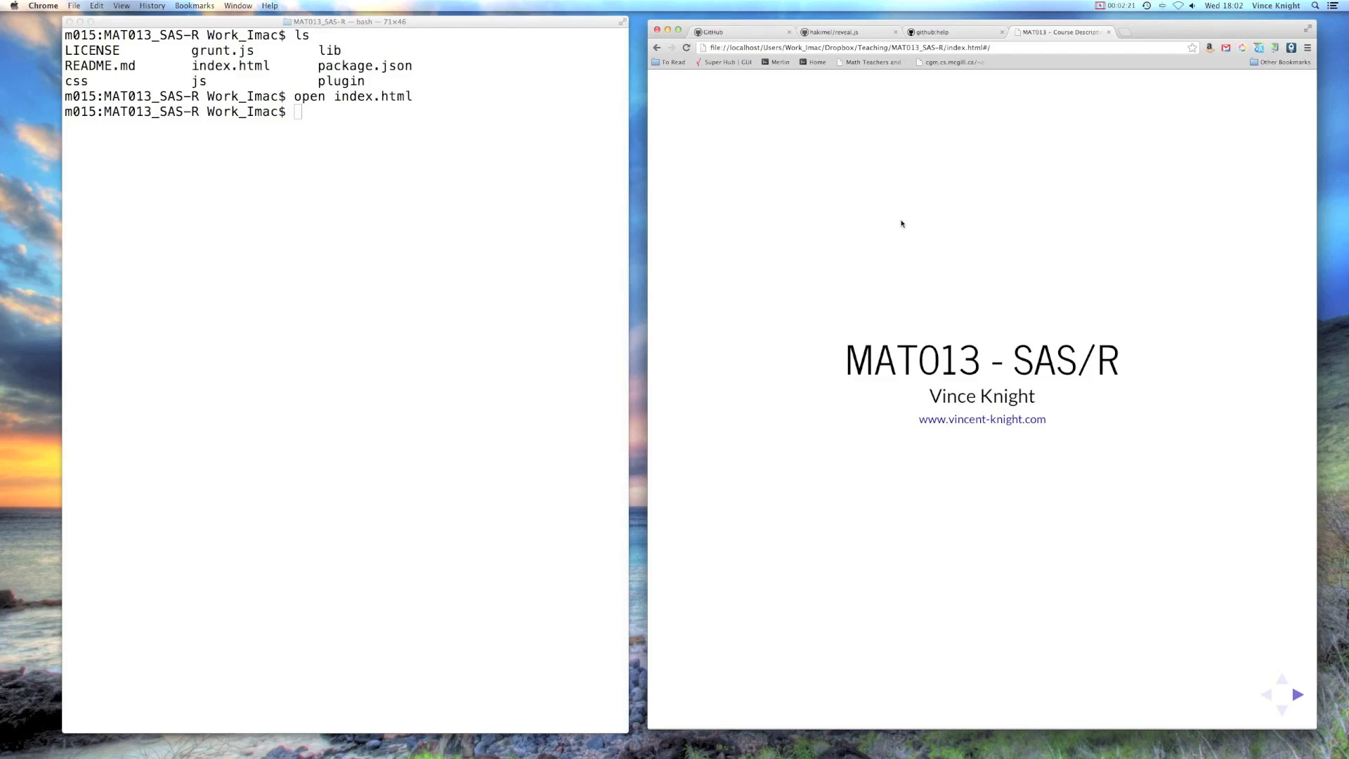
{"action": "key", "text": "Right"}
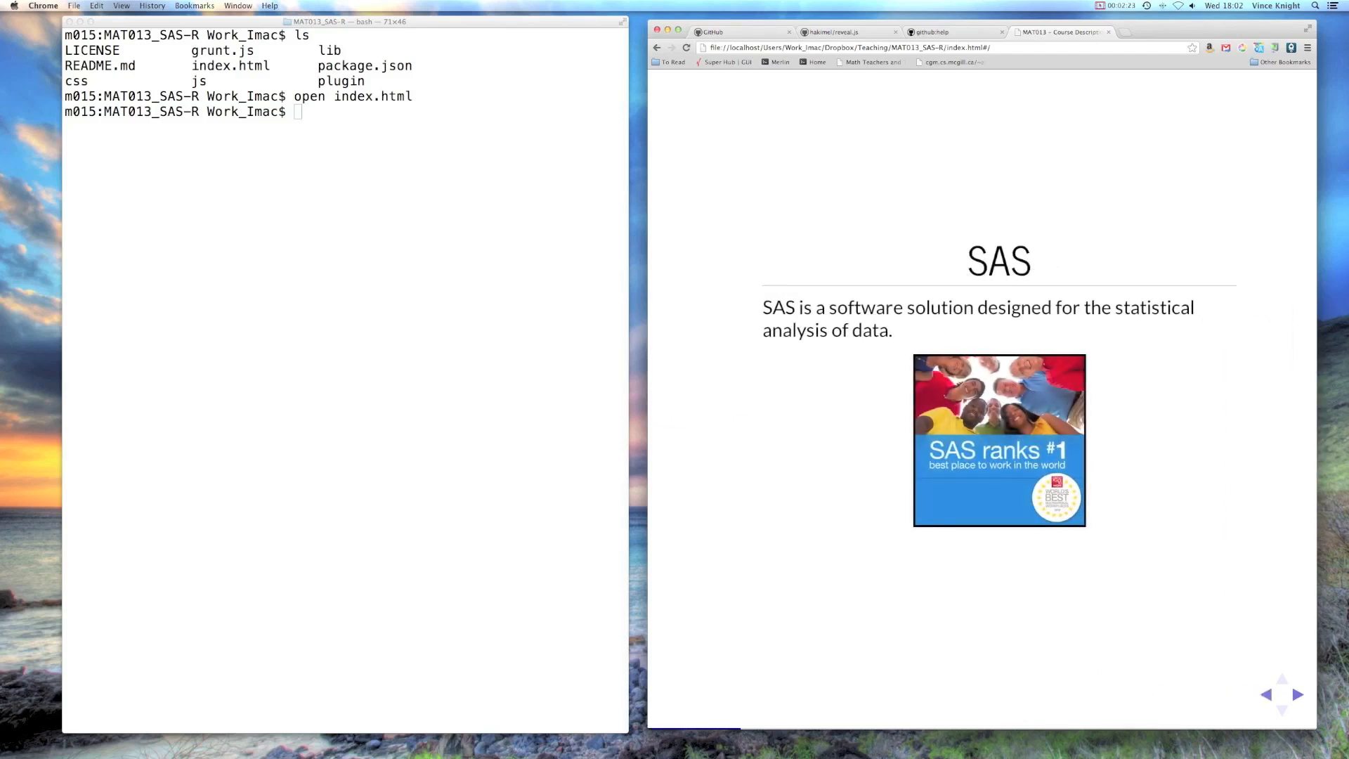
{"action": "key", "text": "Right"}
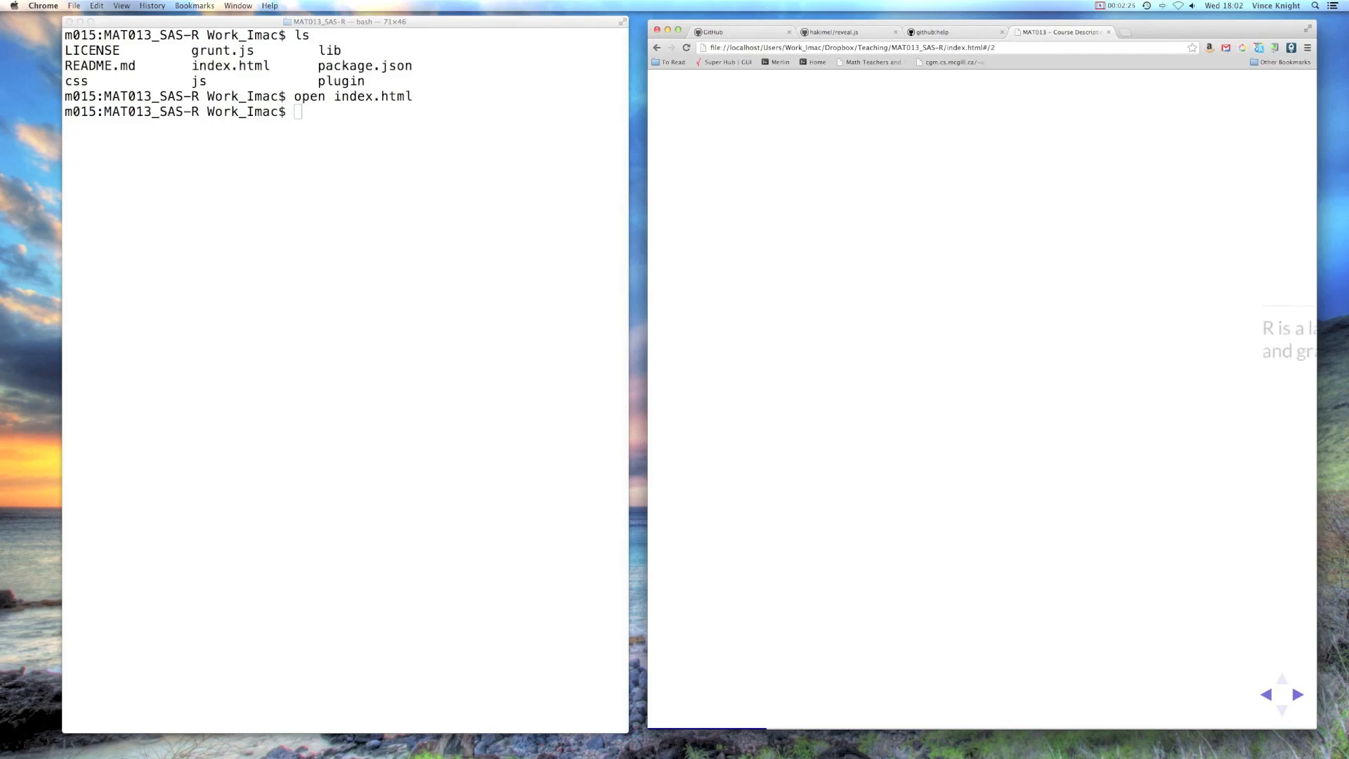
{"action": "key", "text": "Right"}
{"action": "key", "text": "Right"}
{"action": "key", "text": "Right"}
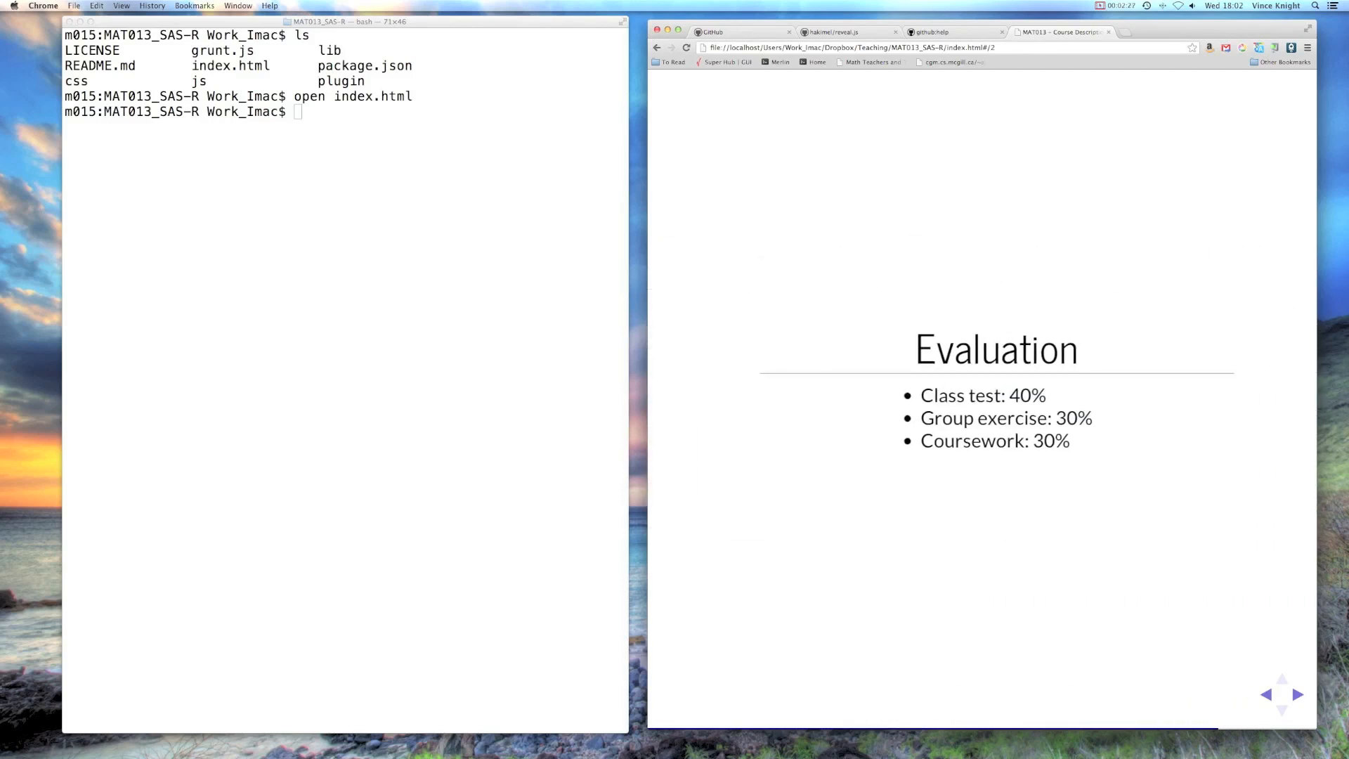
{"action": "key", "text": "Right"}
{"action": "key", "text": "Left"}
{"action": "key", "text": "Left"}
{"action": "key", "text": "Left"}
{"action": "key", "text": "Left"}
{"action": "key", "text": "Left"}
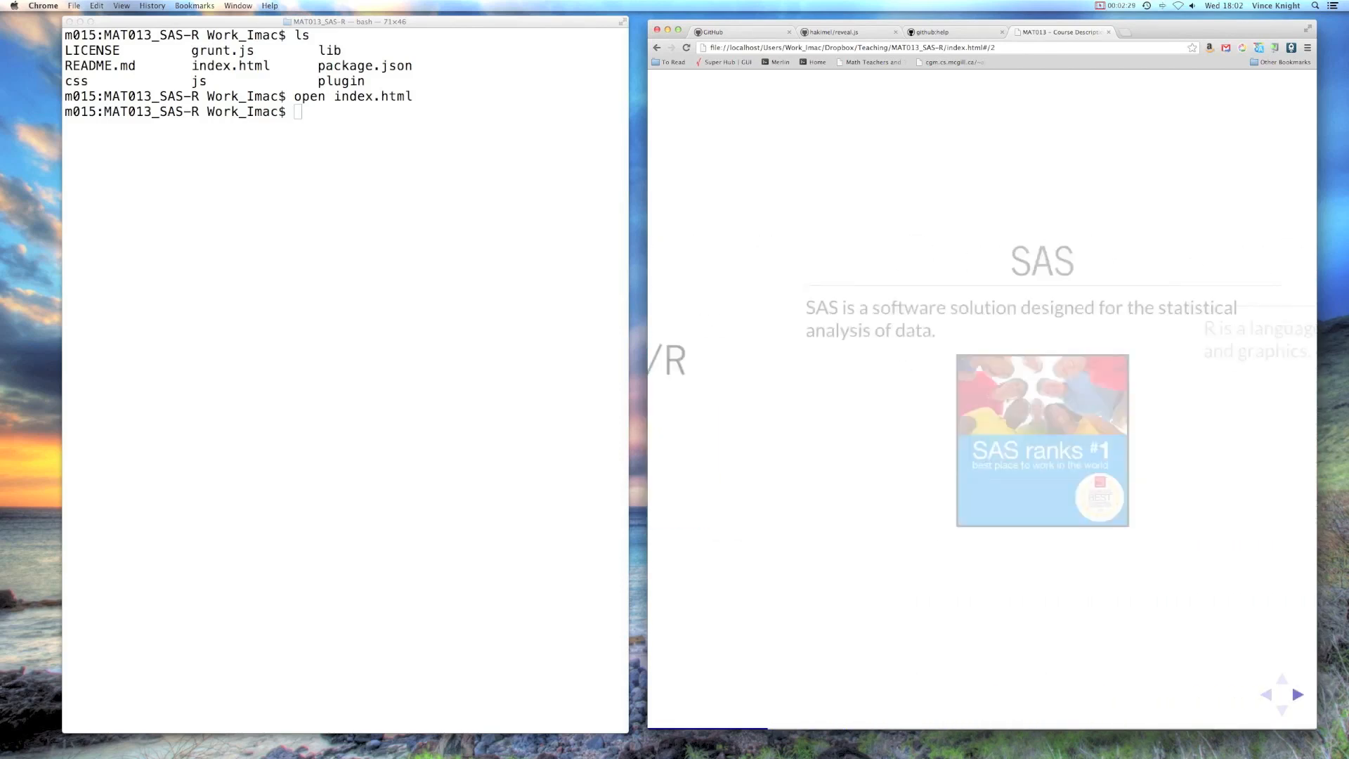
{"action": "key", "text": "Left"}
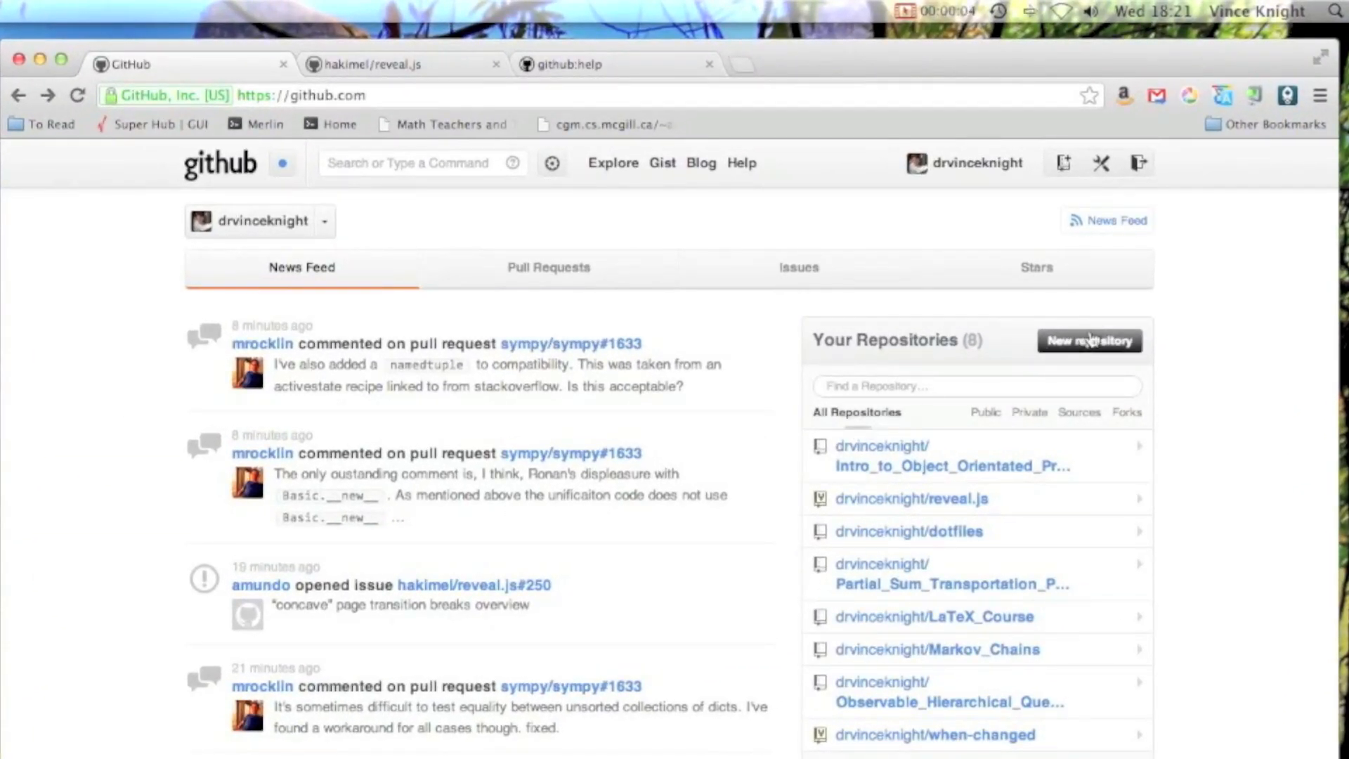
- Create a public repository named MAT013 described as 'Code for an SAS/R course.'
{"action": "left_click", "coordinate": [1089, 342]}
{"action": "left_click", "coordinate": [509, 253]}
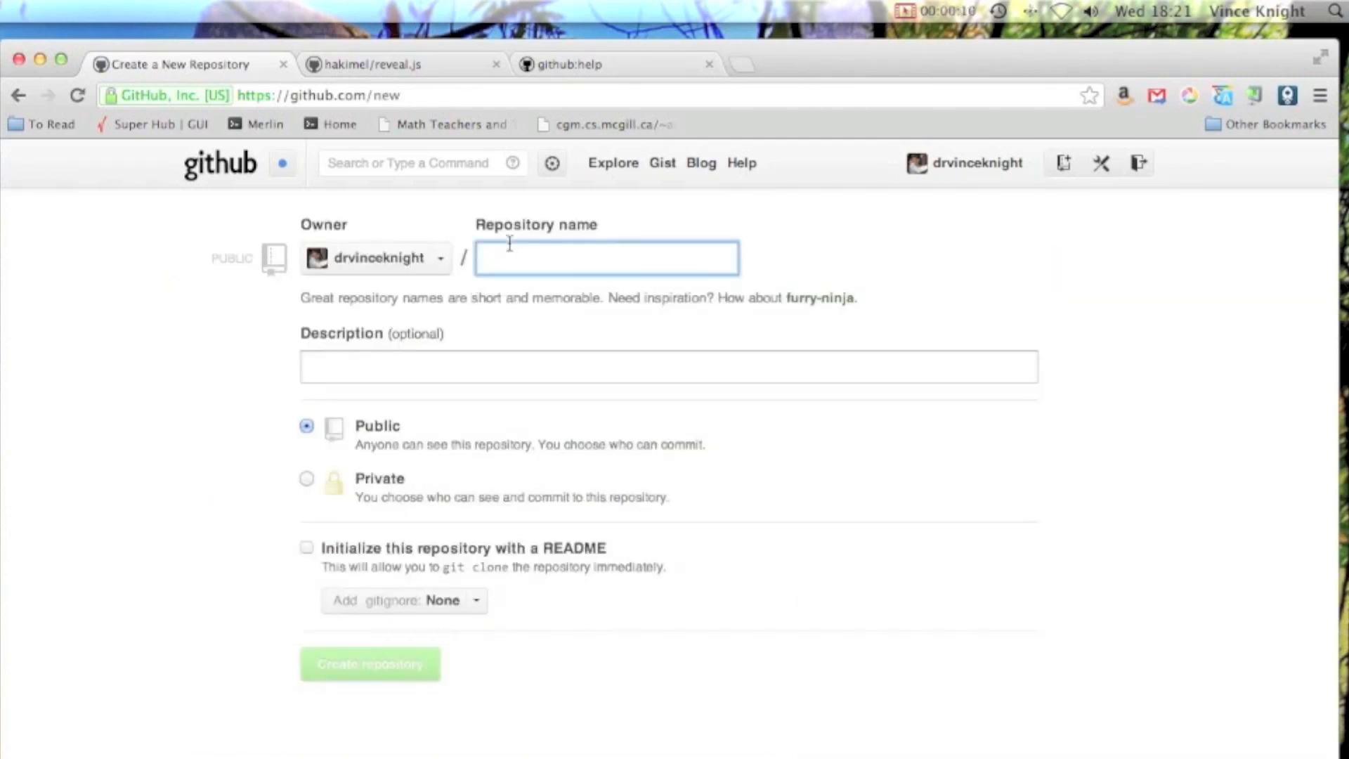
{"action": "type", "text": "MAT013"}
{"action": "key", "text": "Tab"}
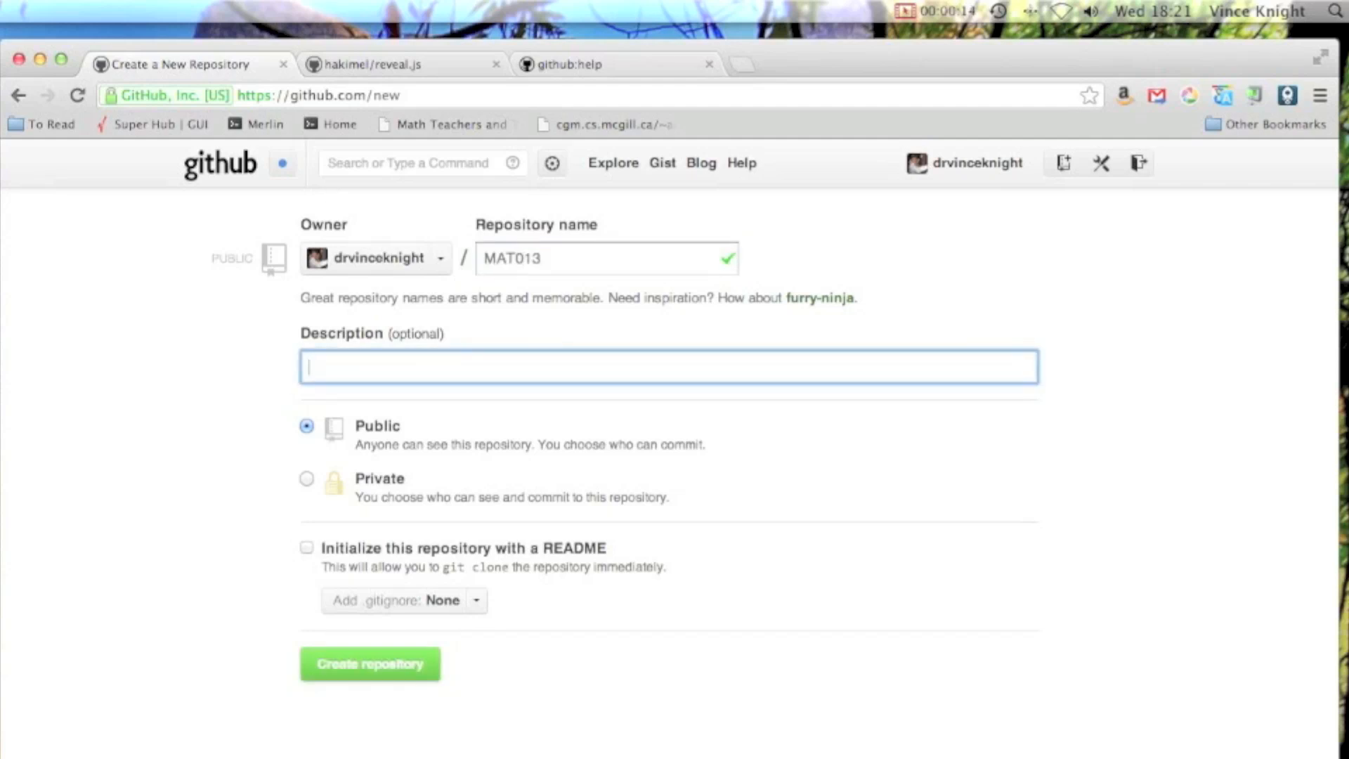
{"action": "type", "text": "Code "}
{"action": "type", "text": "for an R"}
{"action": "key", "text": "BackSpace"}
{"action": "type", "text": "SAS/R cou"}
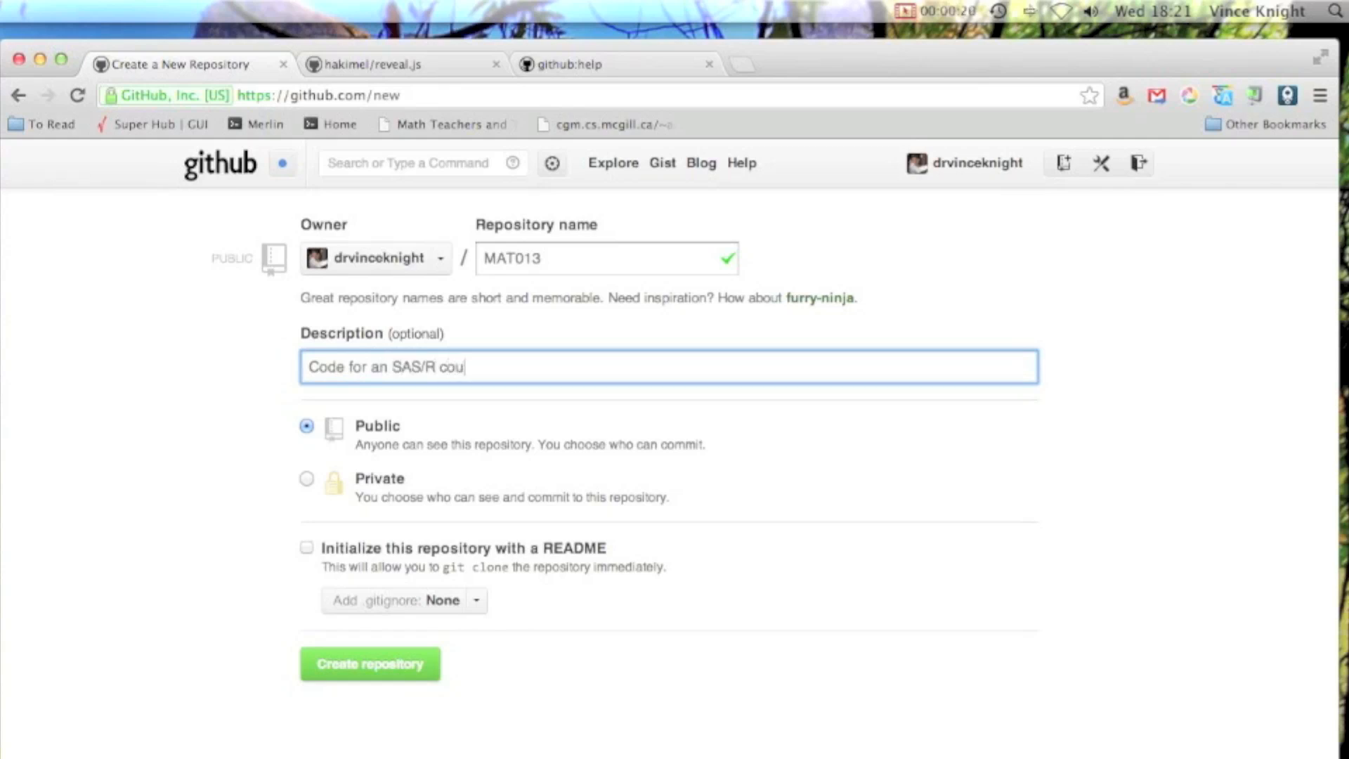
{"action": "type", "text": "rse."}
{"action": "left_click", "coordinate": [369, 664]}
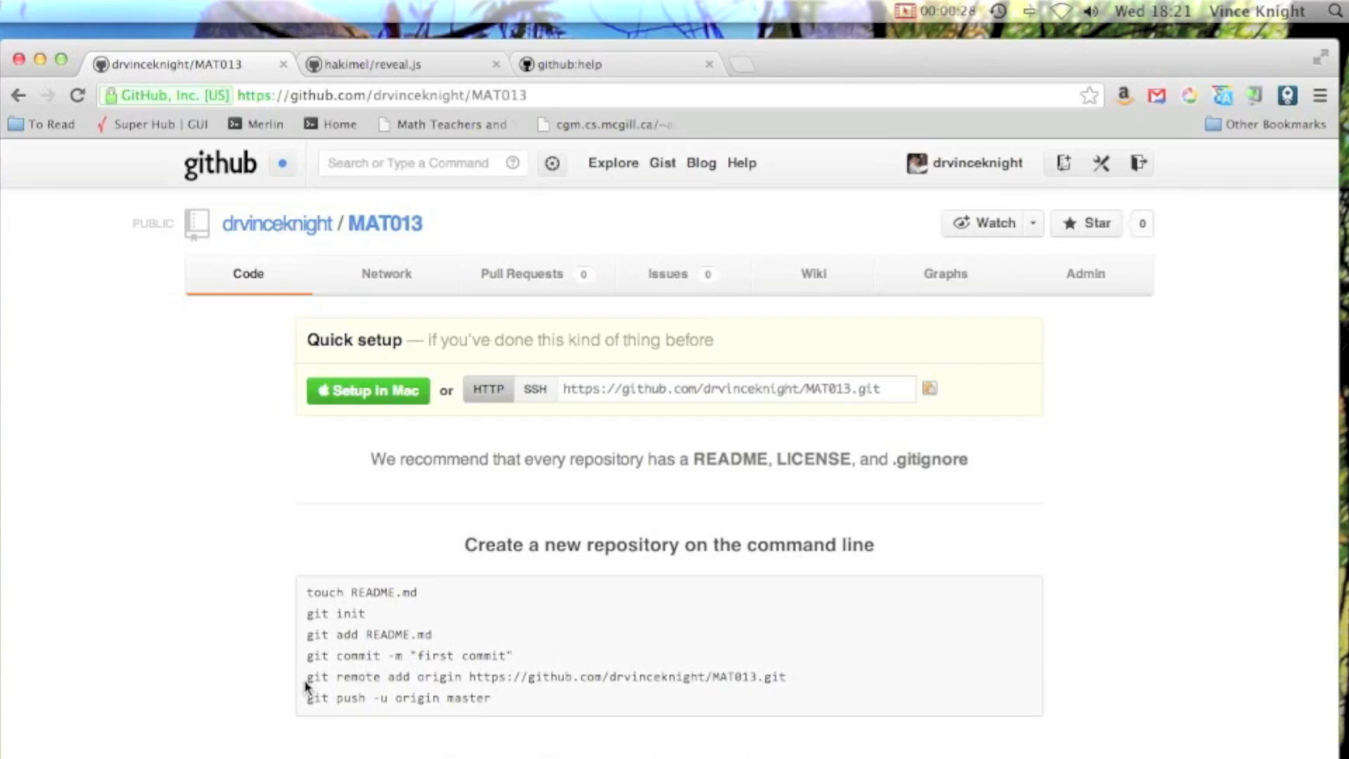
- Run the copied git remote add origin line in Terminal to link the local project to MAT013
{"action": "left_click_drag", "start_coordinate": [307, 676], "coordinate": [791, 677]}
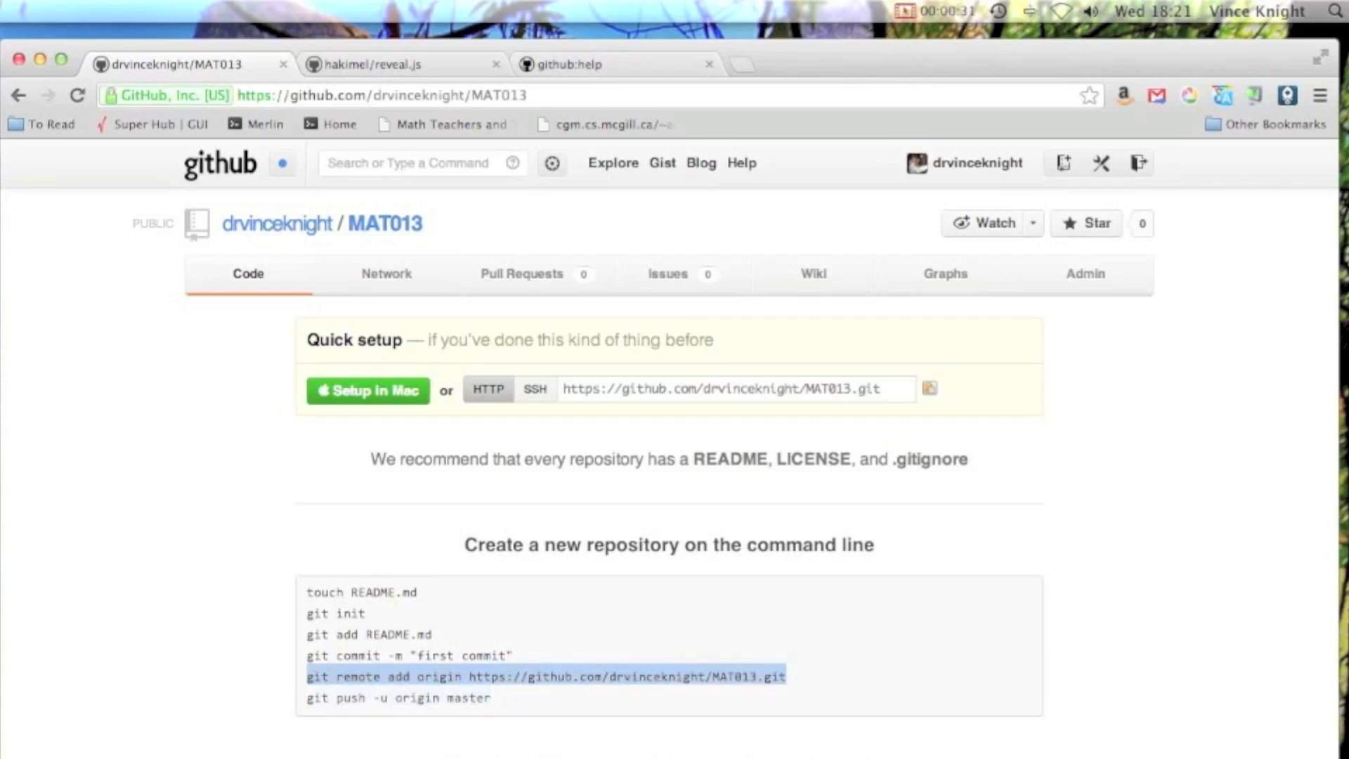
{"action": "key", "text": "ctrl+Left"}
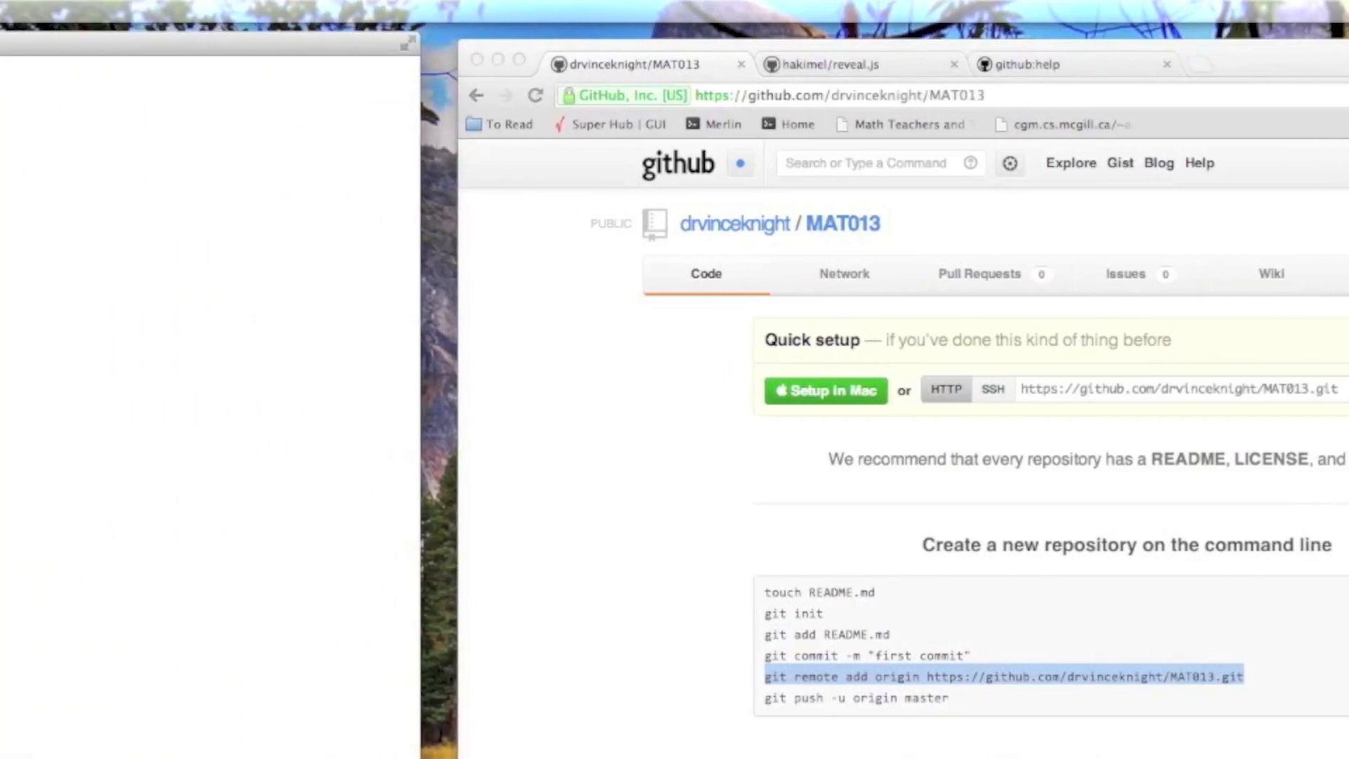
{"action": "type", "text": "git remote add origin https://github.com/drvinceknight/MAT013.git"}
{"action": "key", "text": "Return"}
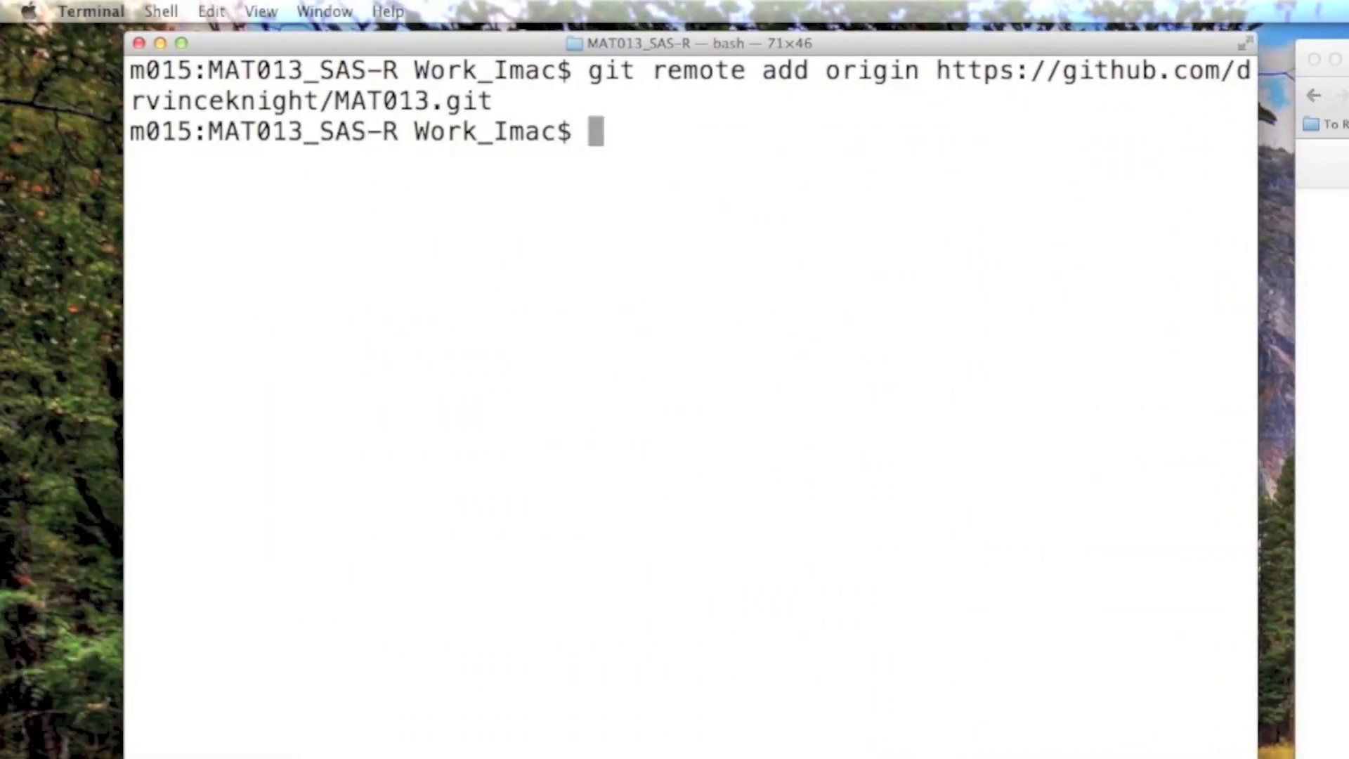
{"action": "type", "text": "git push ori"}
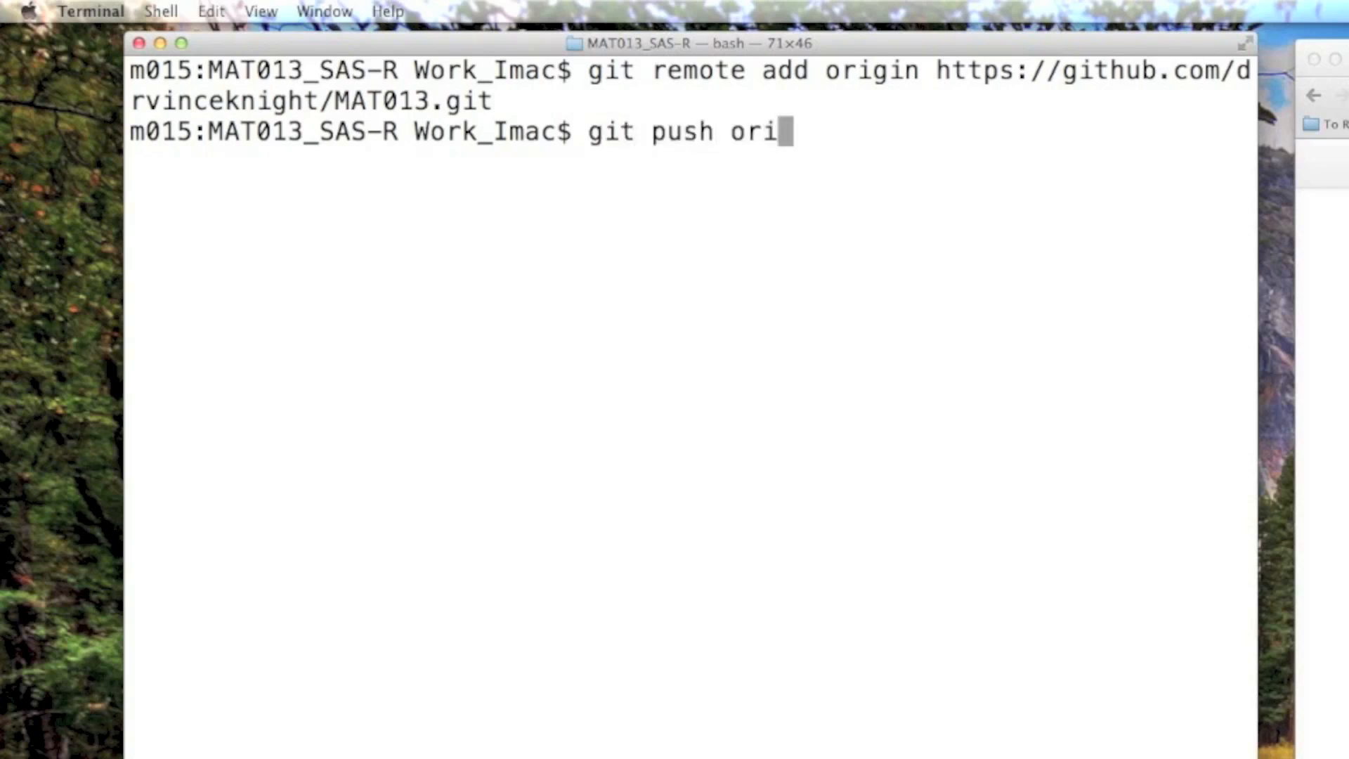
{"action": "type", "text": "gin master"}
- Push master to origin, create a gh-pages branch, verify it, and push gh-pages too
{"action": "key", "text": "Return"}
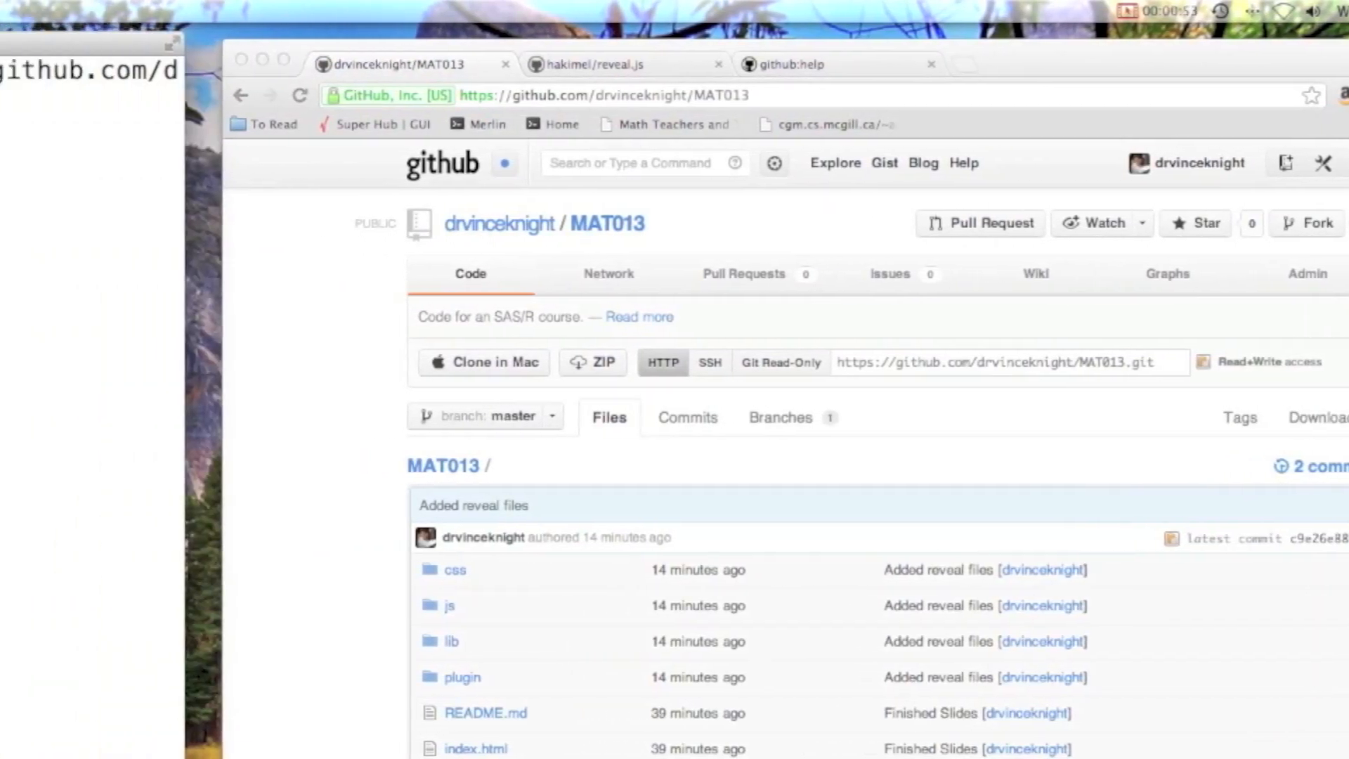
{"action": "type", "text": "git bran"}
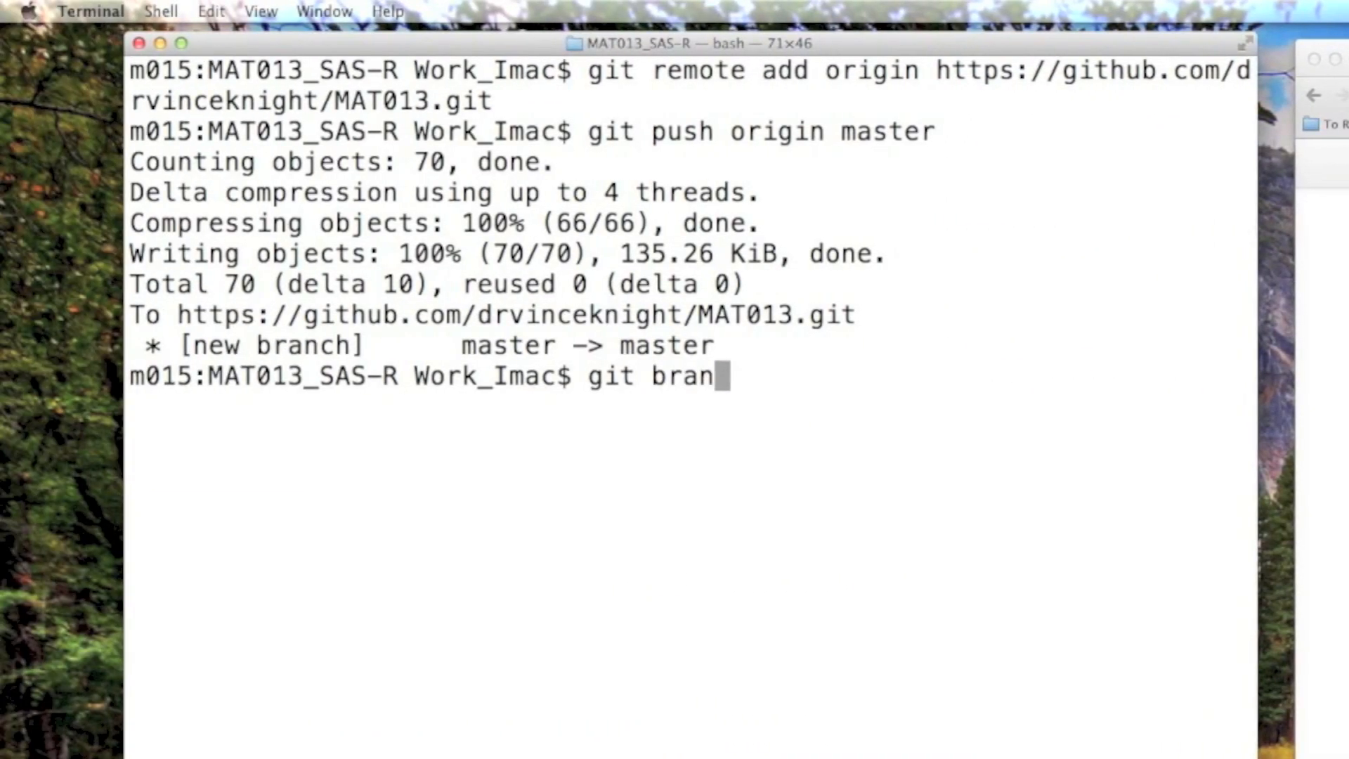
{"action": "type", "text": "ch gh-pa"}
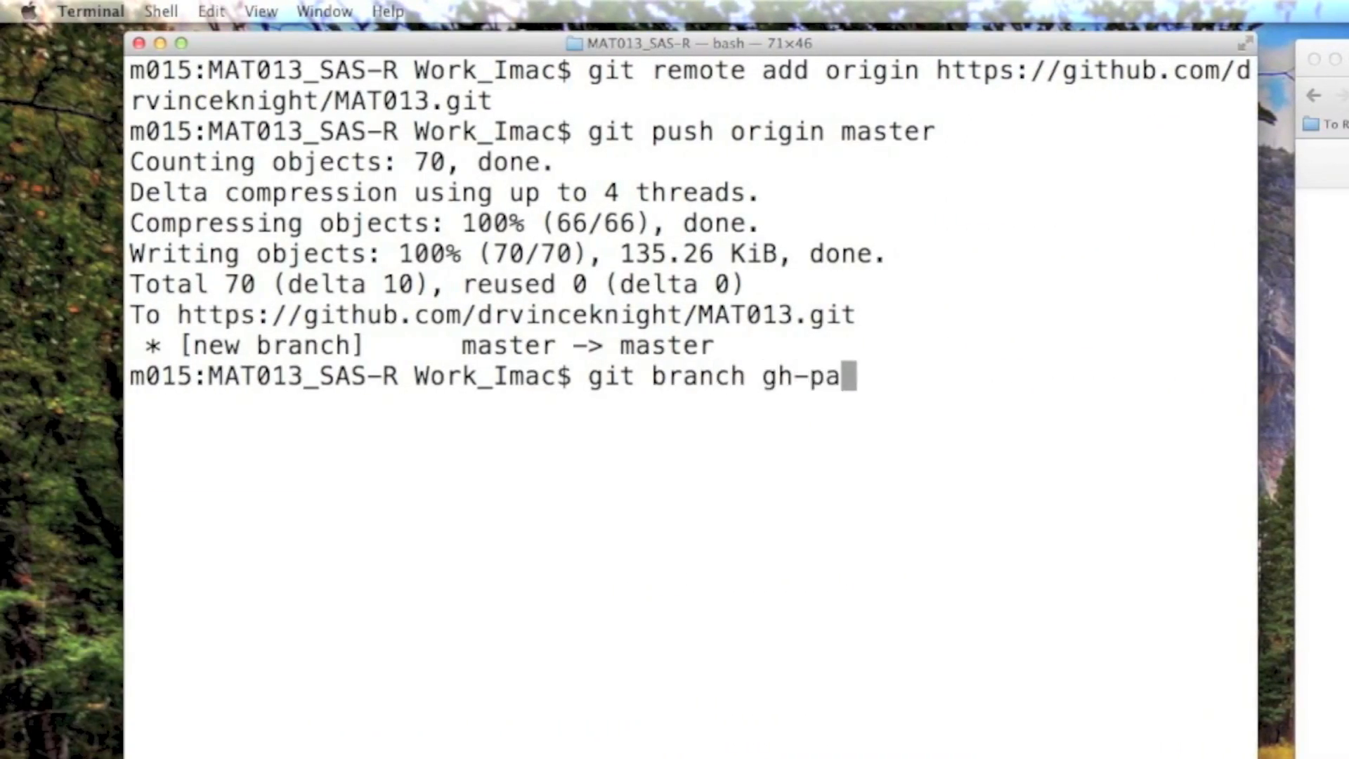
{"action": "type", "text": "ges"}
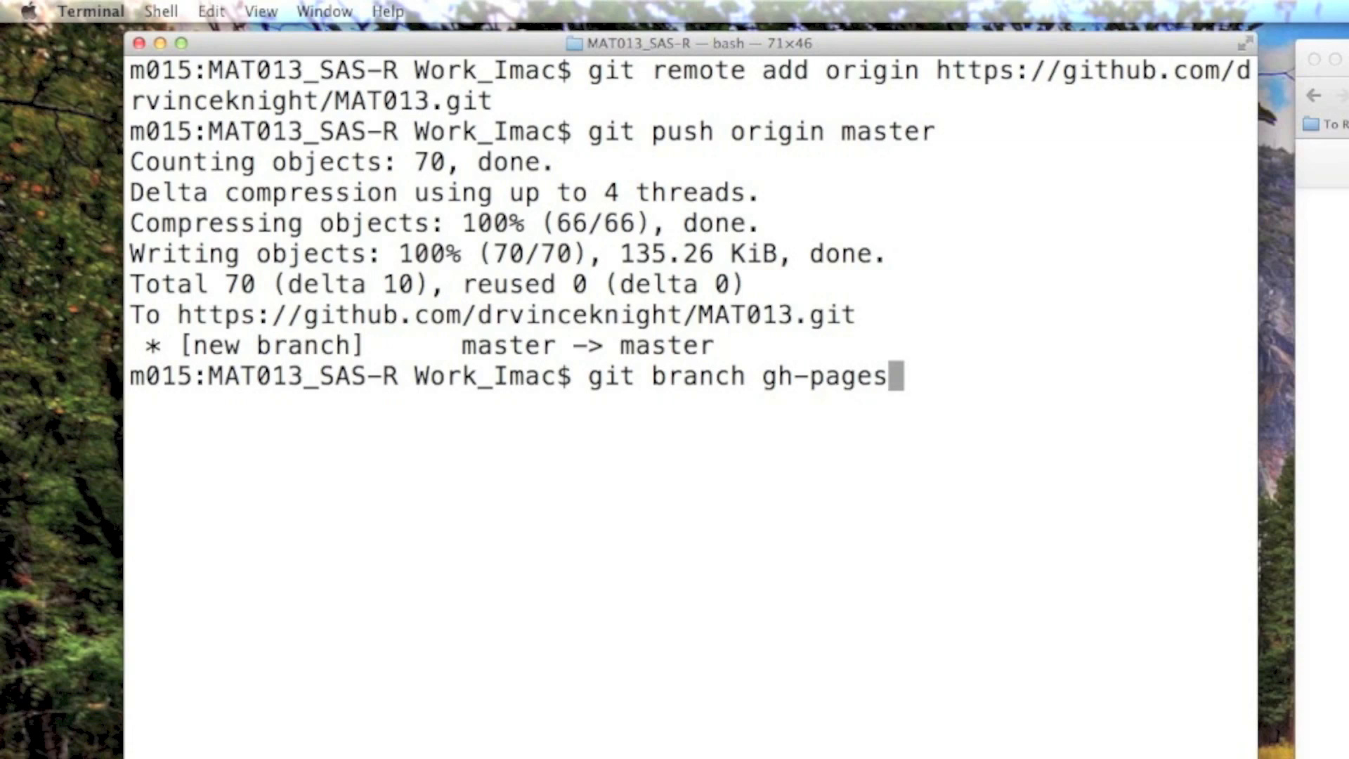
{"action": "key", "text": "Return"}
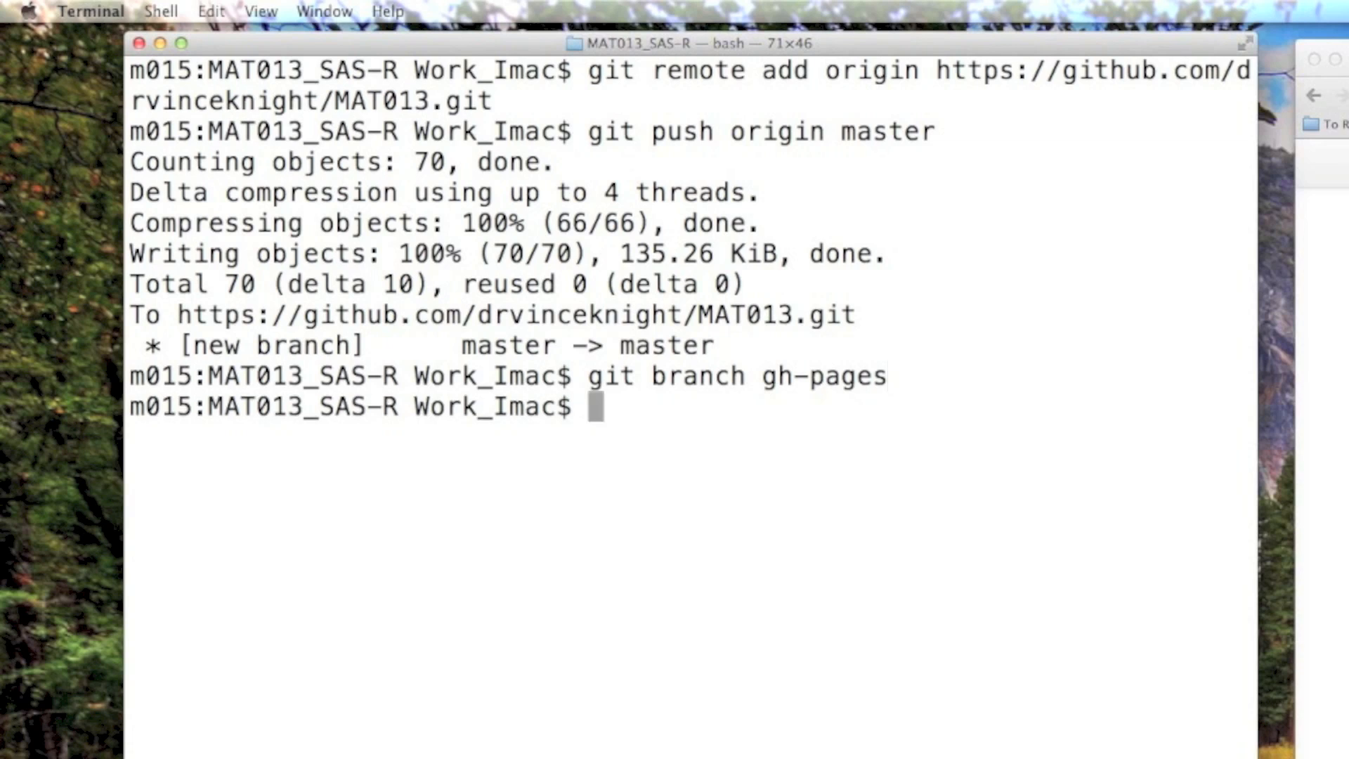
{"action": "type", "text": "git branc"}
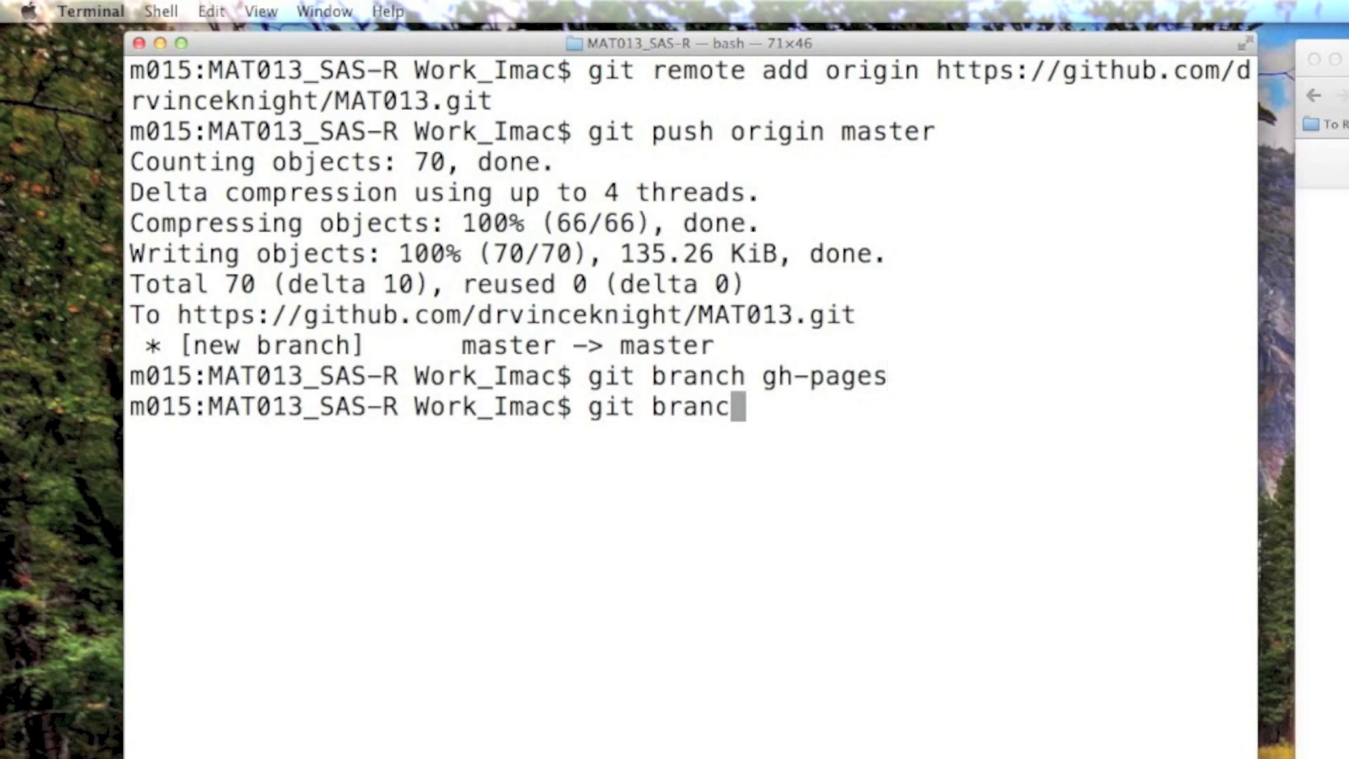
{"action": "type", "text": "h"}
{"action": "key", "text": "Return"}
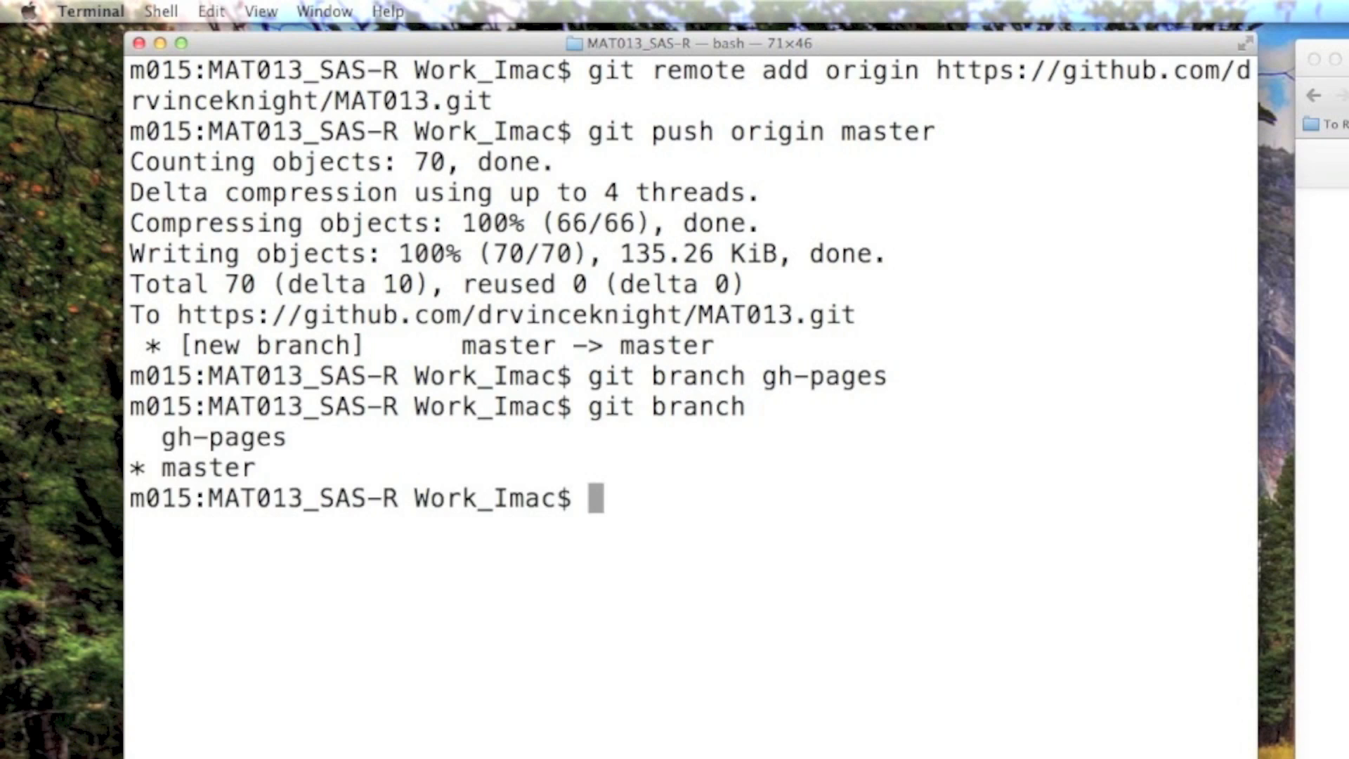
{"action": "type", "text": "git push "}
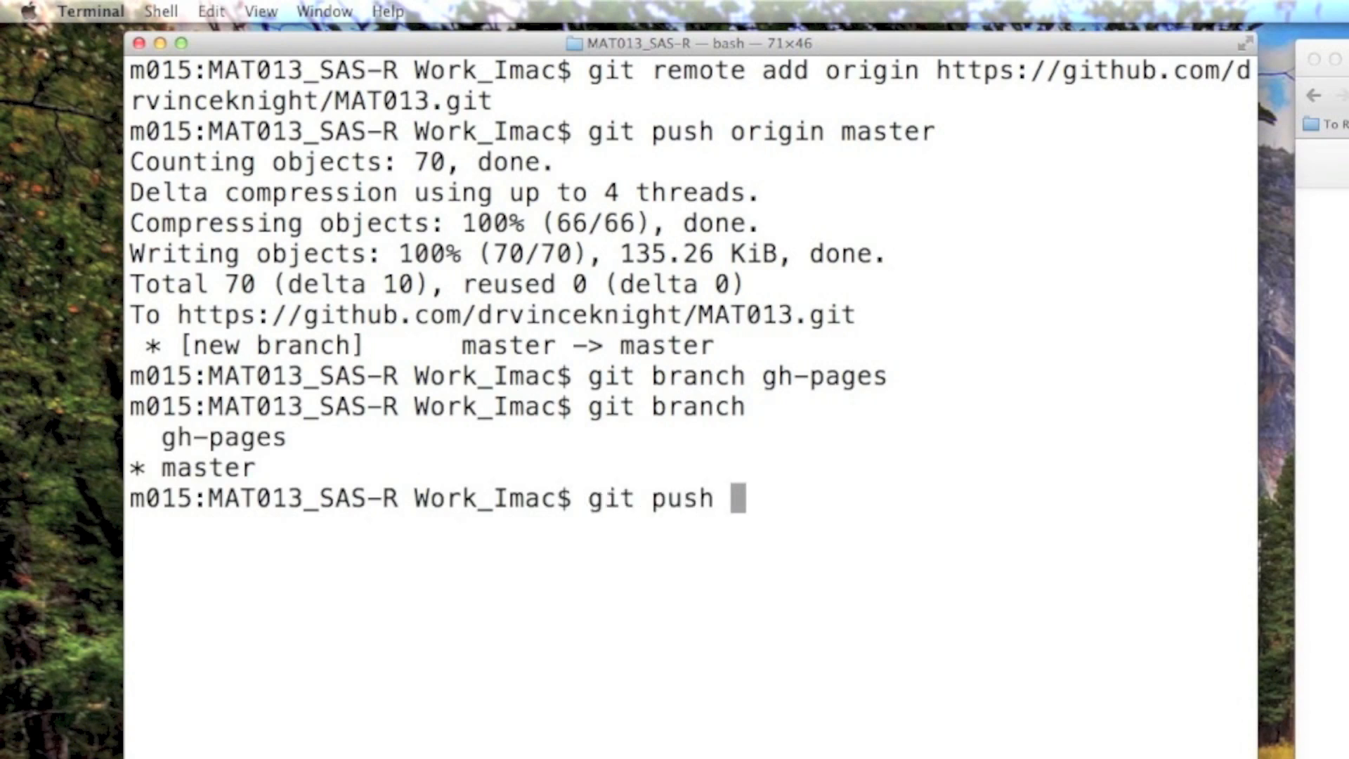
{"action": "type", "text": "origin "}
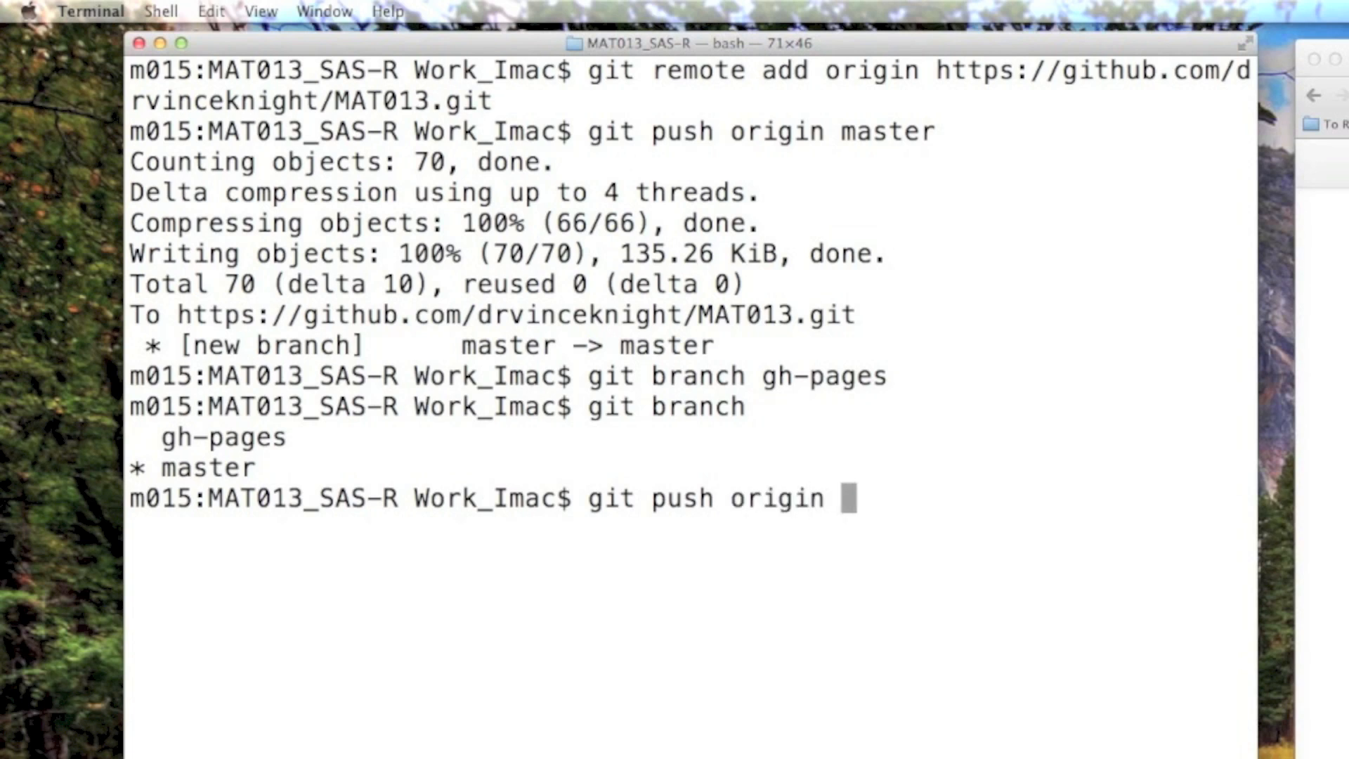
{"action": "type", "text": "gh-pages"}
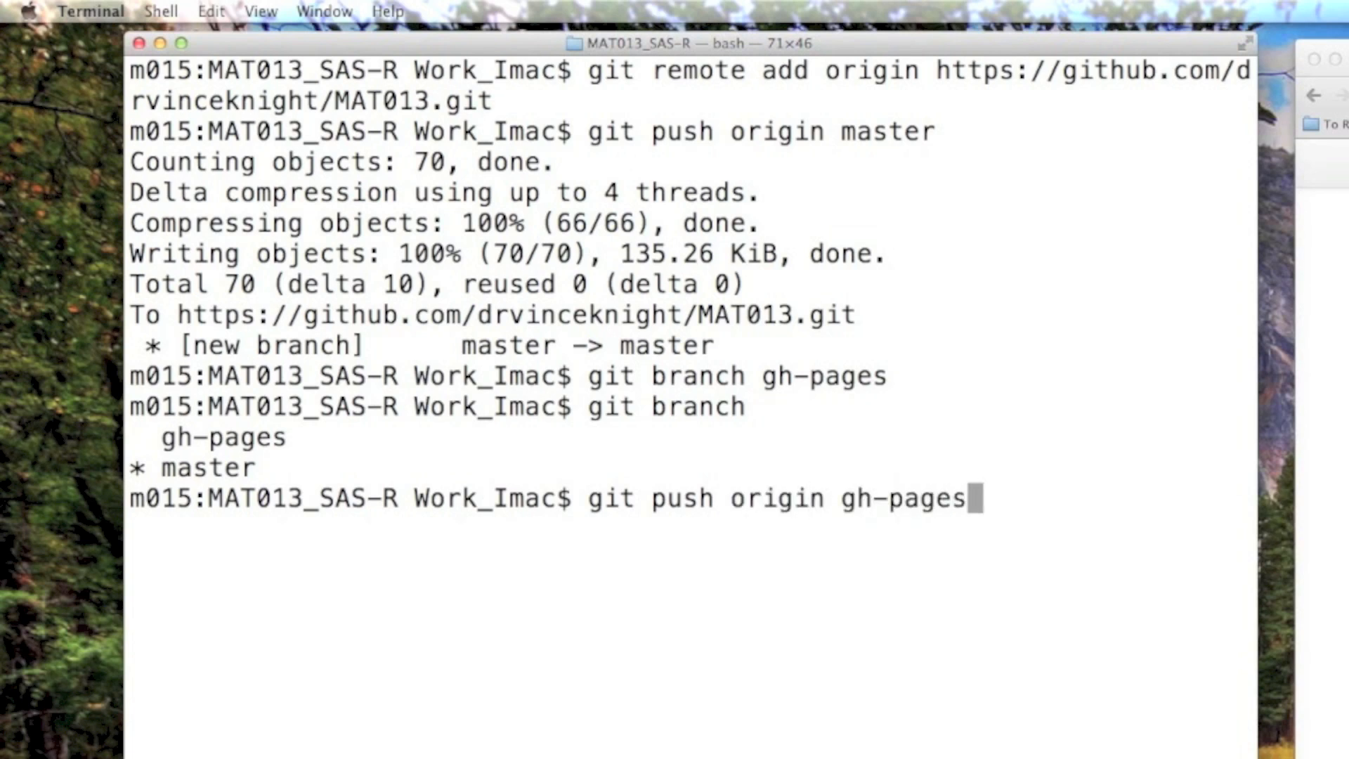
{"action": "key", "text": "Return"}
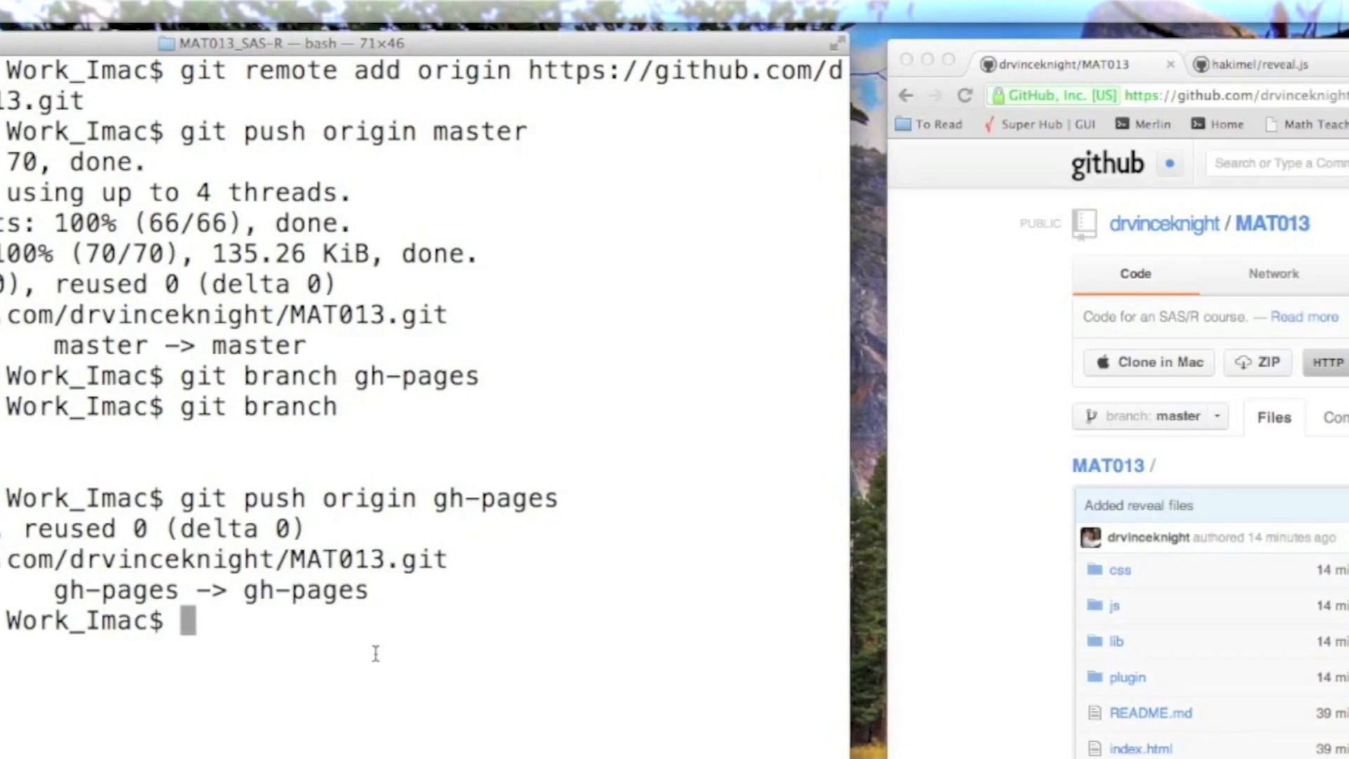
- Reload MAT013, check the branch list shows gh-pages beside master, then start a blank tab
{"action": "key", "text": "super+r"}
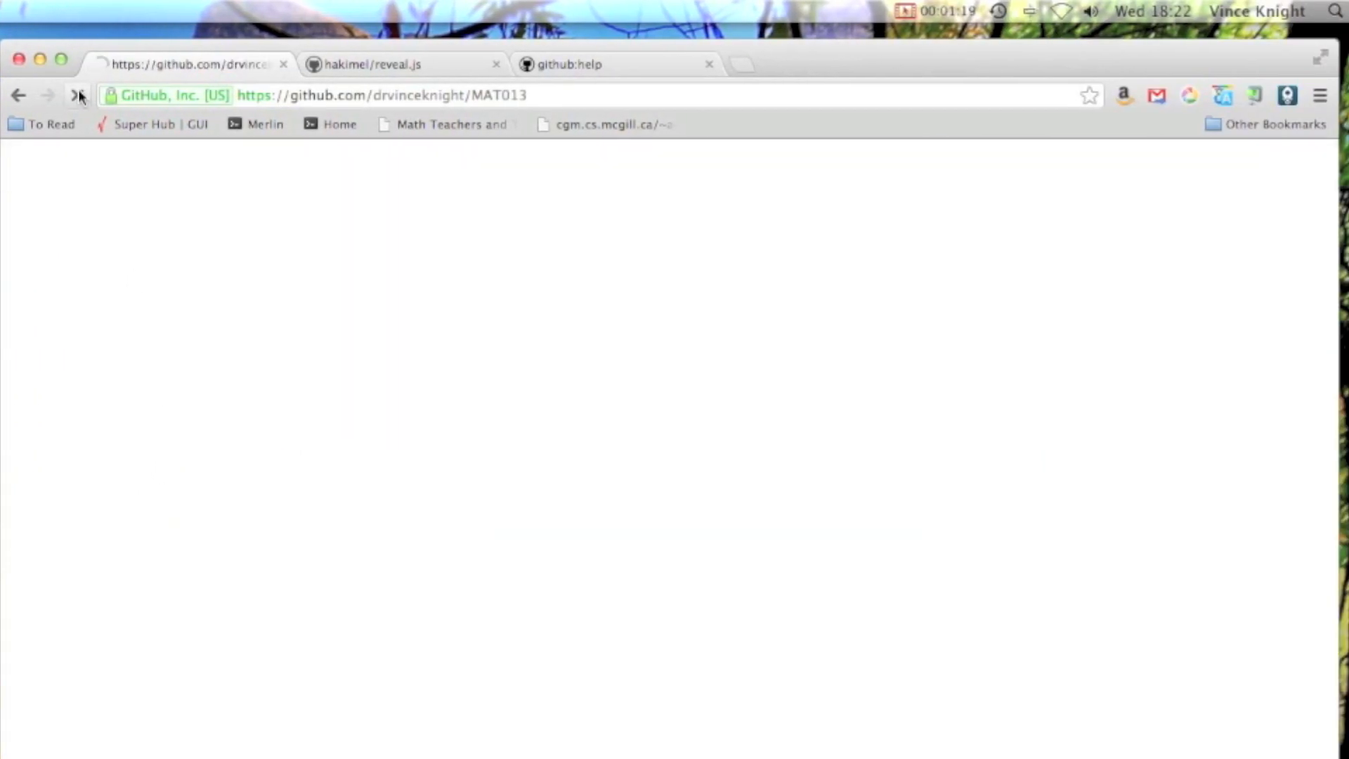
{"action": "left_click", "coordinate": [303, 419]}
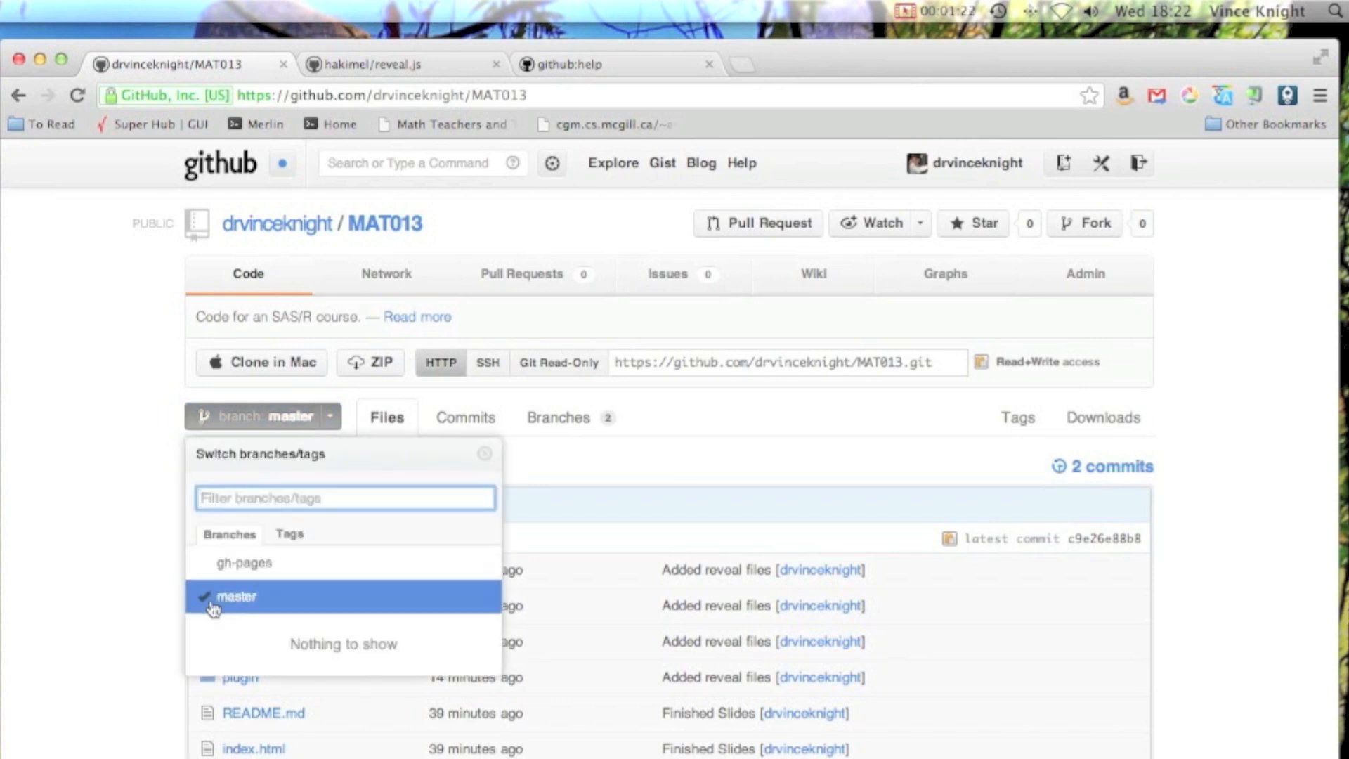
{"action": "left_click", "coordinate": [111, 571]}
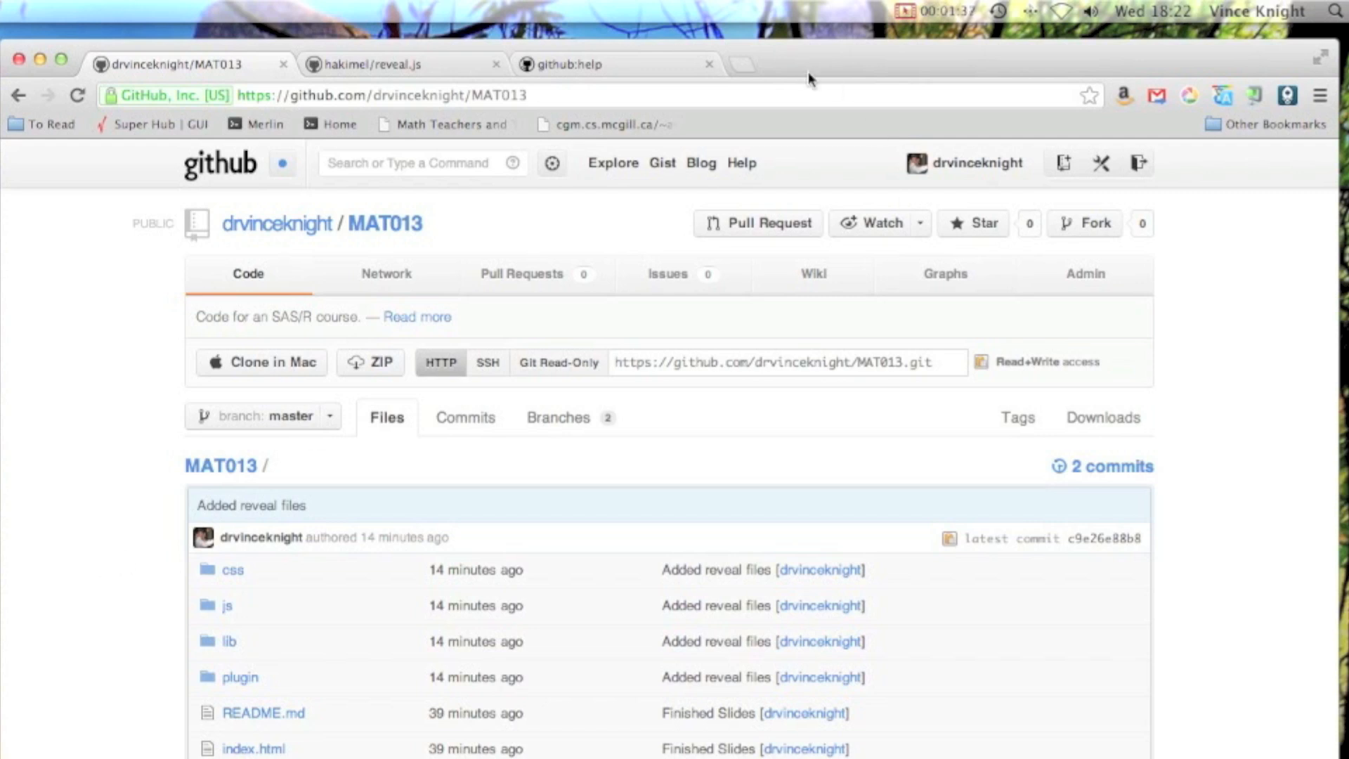
{"action": "left_click", "coordinate": [739, 70]}
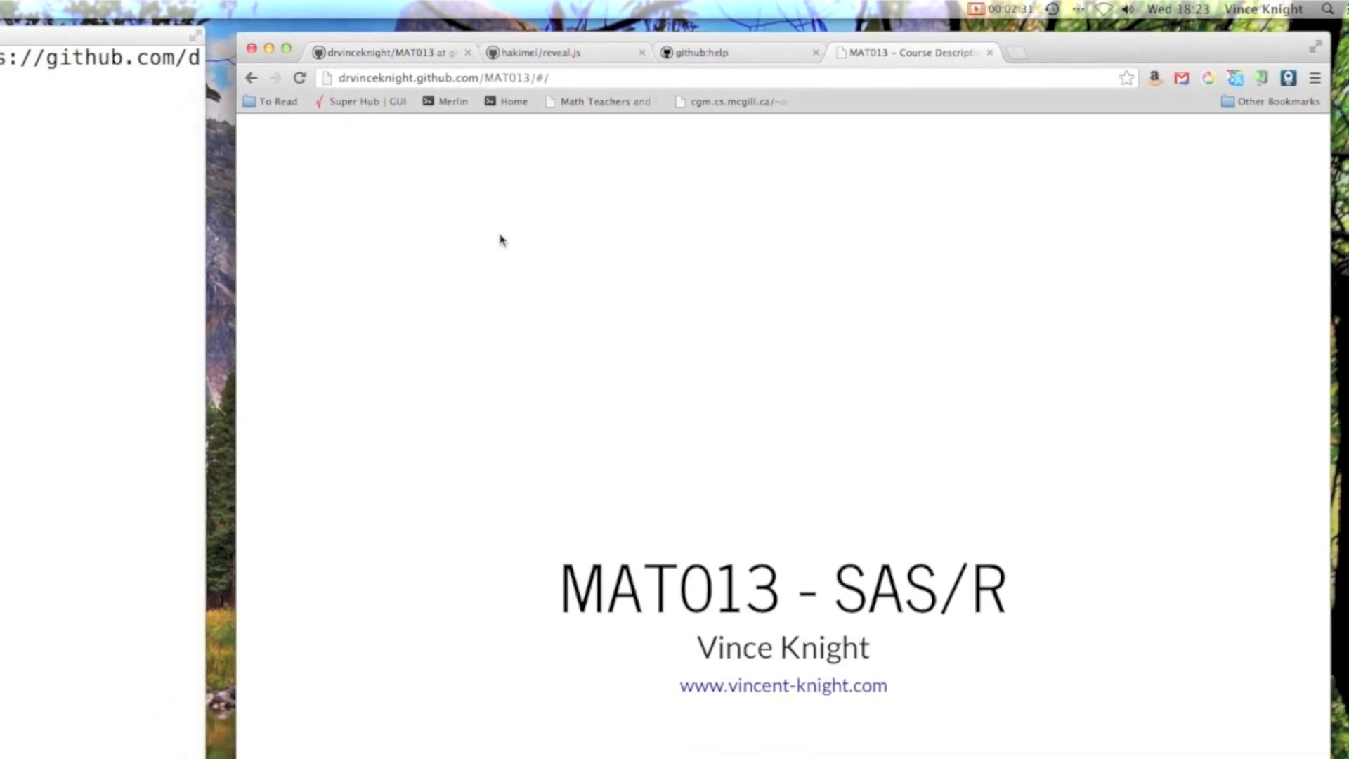
- Page forward through the live deck's slides and back to the MAT013 - SAS/R title slide
{"action": "key", "text": "Right"}
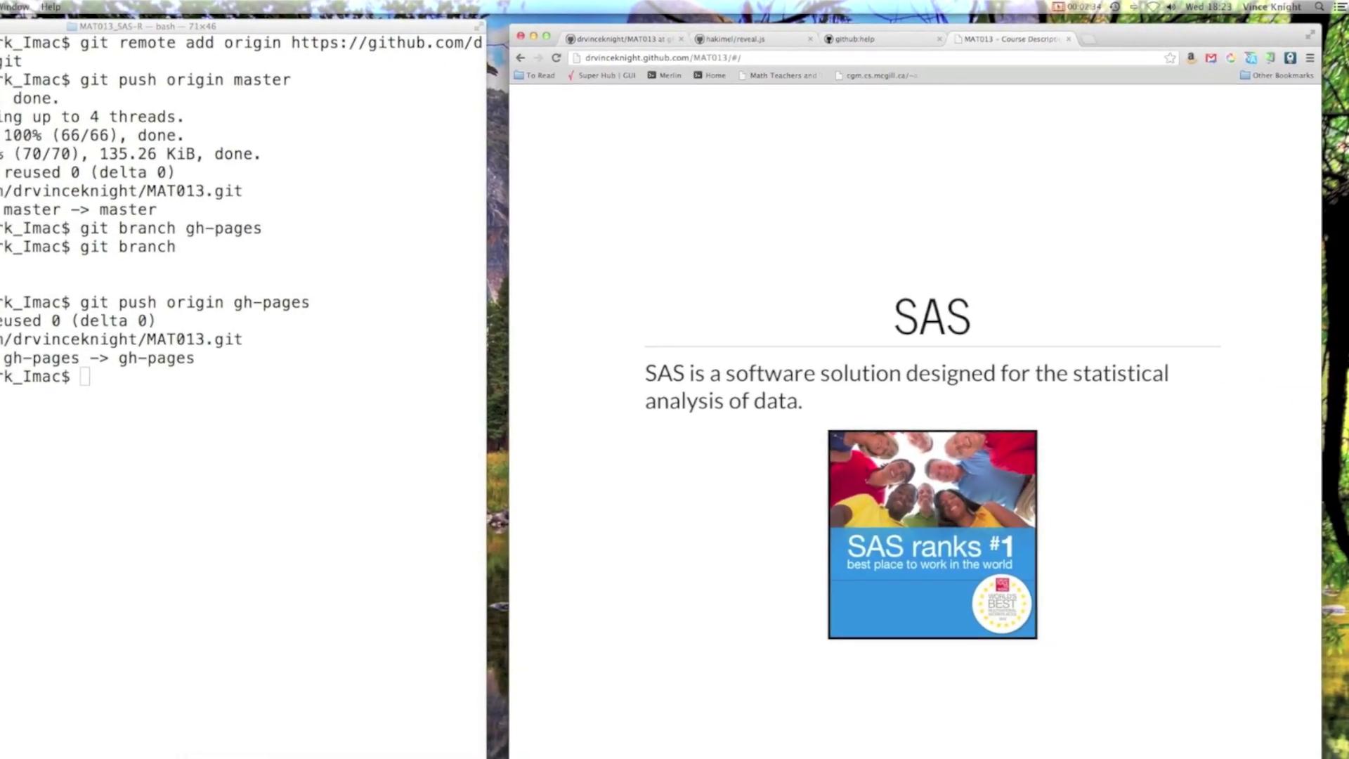
{"action": "key", "text": "Right"}
{"action": "key", "text": "Right"}
{"action": "key", "text": "Right"}
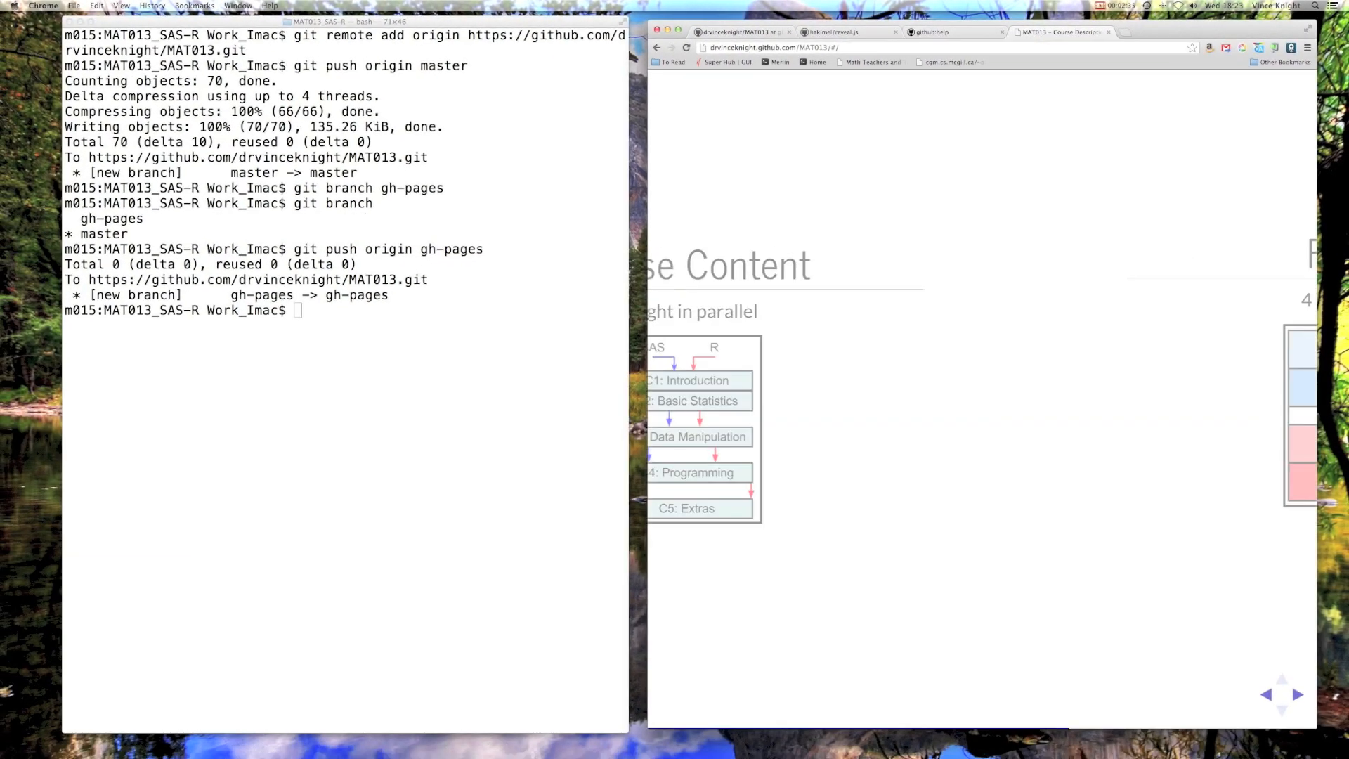
{"action": "key", "text": "Right"}
{"action": "key", "text": "Right"}
{"action": "key", "text": "Right"}
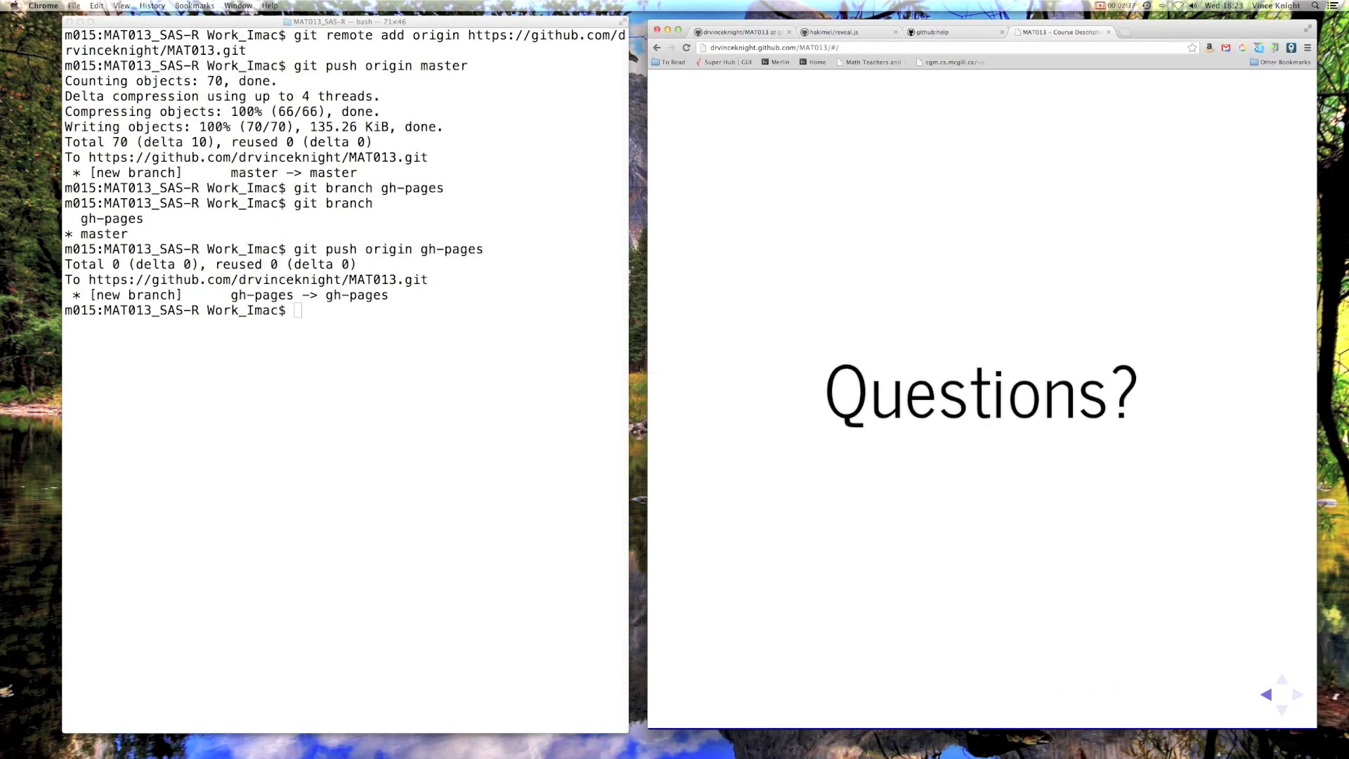
{"action": "key", "text": "Left"}
{"action": "key", "text": "Left"}
{"action": "key", "text": "Left"}
{"action": "key", "text": "Left"}
{"action": "key", "text": "Left"}
{"action": "key", "text": "Left"}
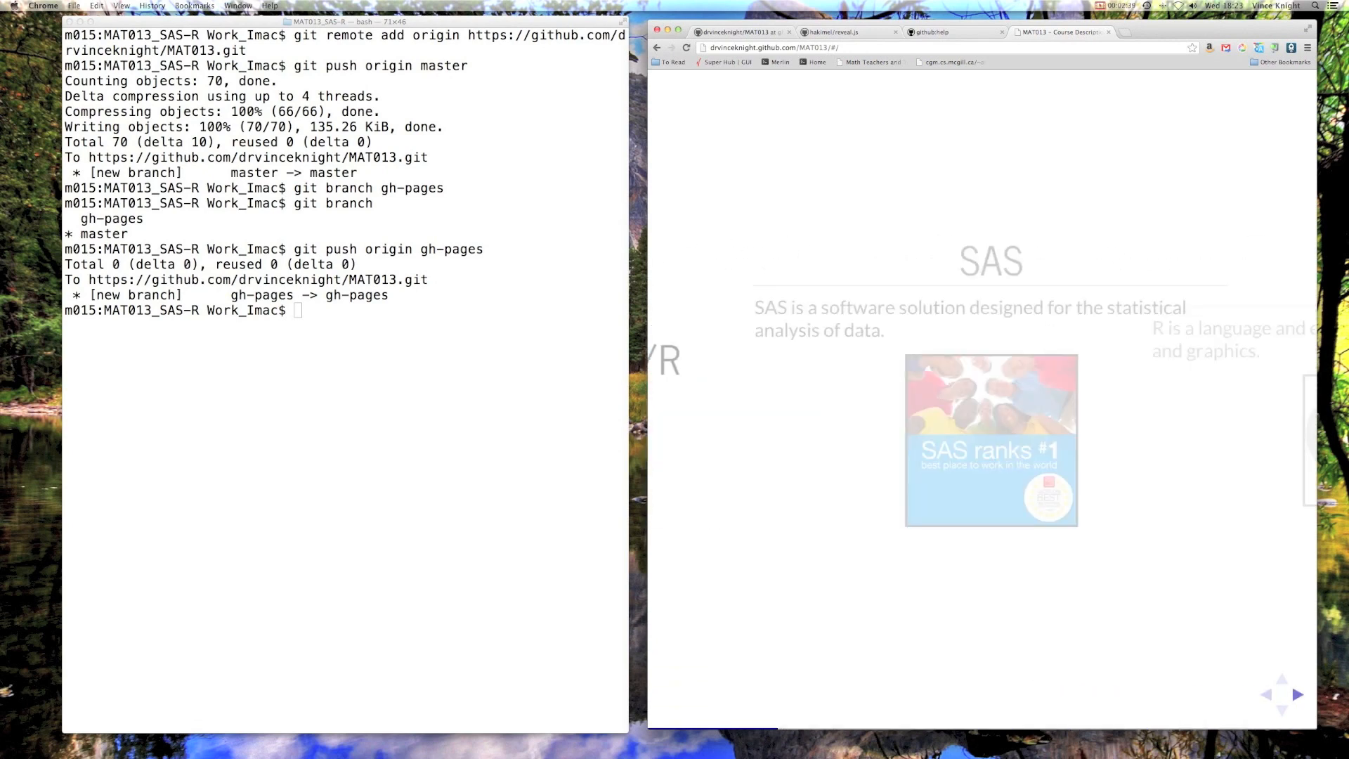
{"action": "key", "text": "Left"}
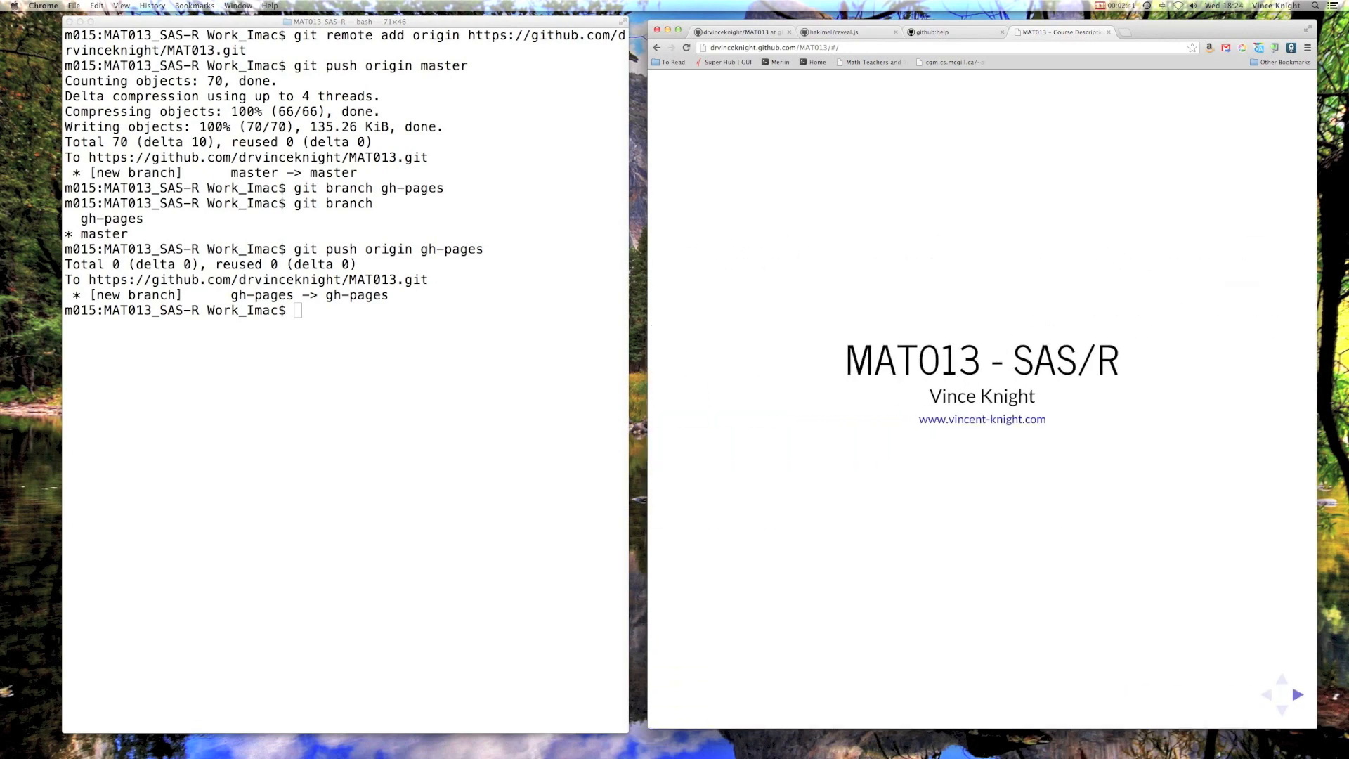